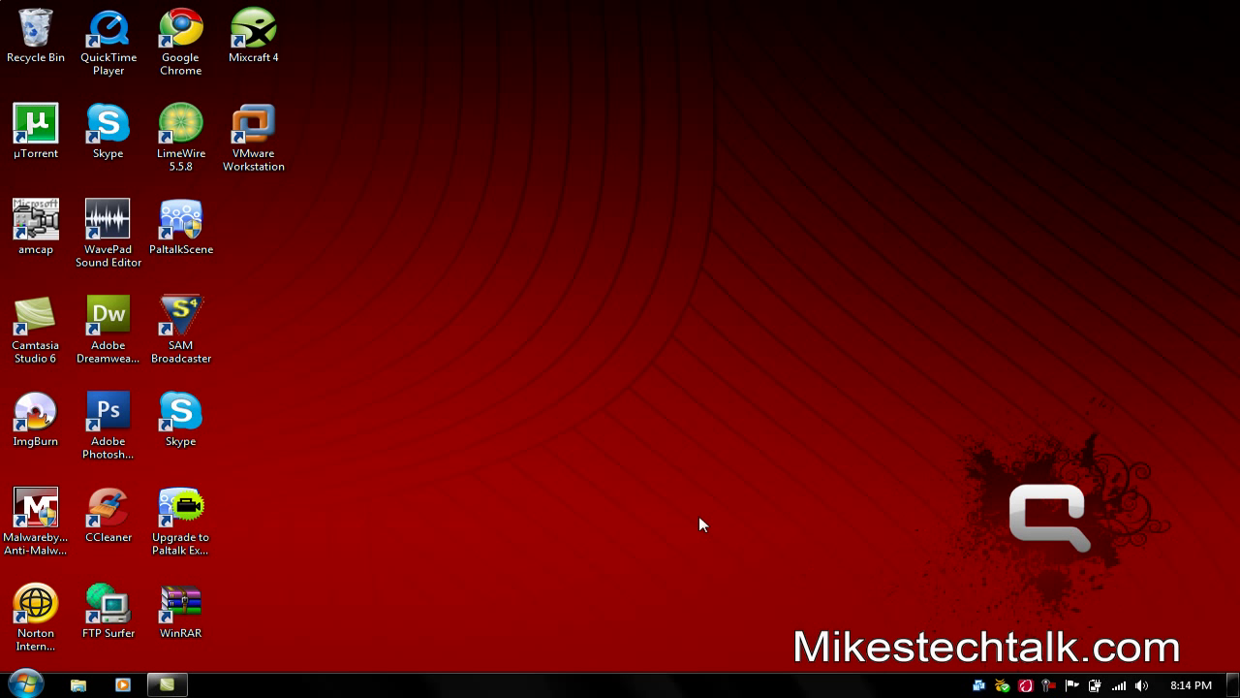
Step: Confirm in Screen Resolution that the display is 1280 x 800, then return to Camtasia Studio
right_click(441, 352)
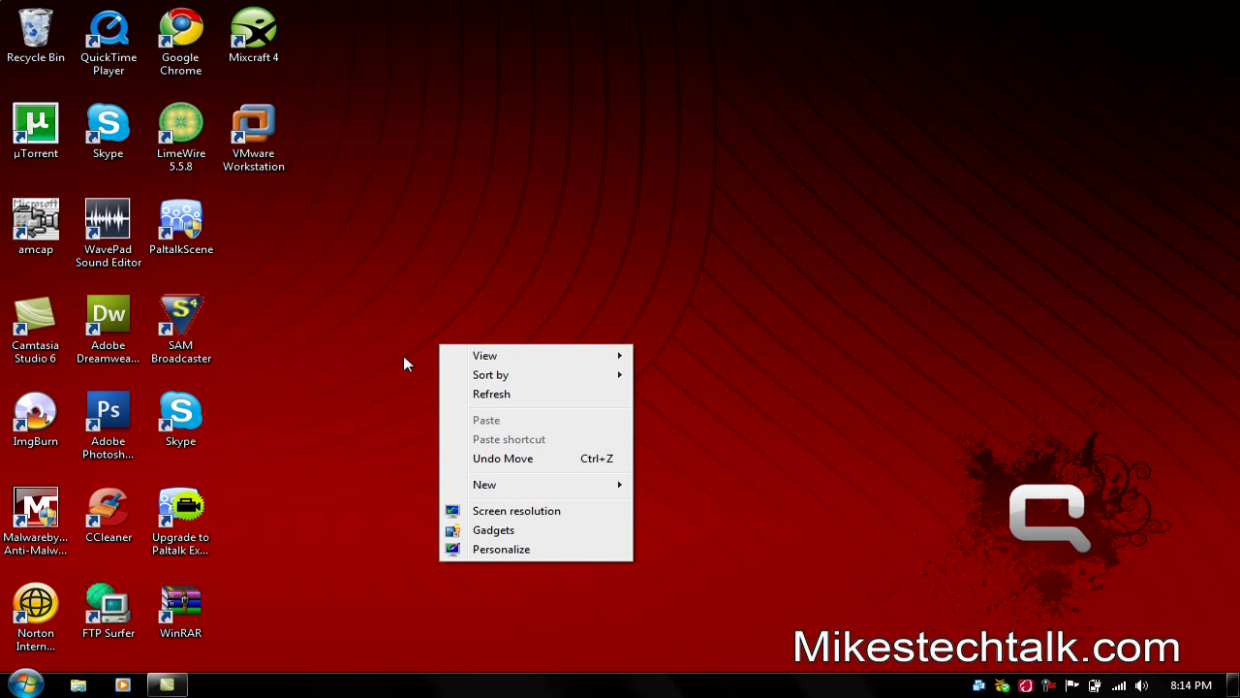
click(503, 513)
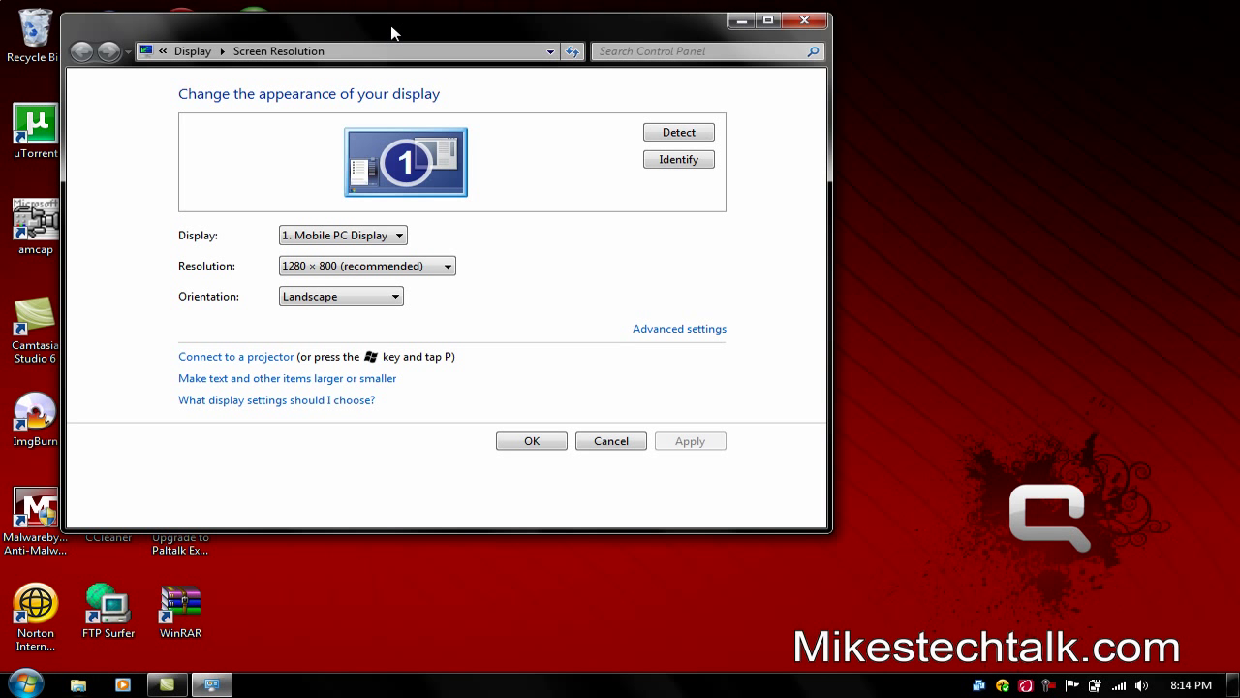
drag(392, 34, 668, 69)
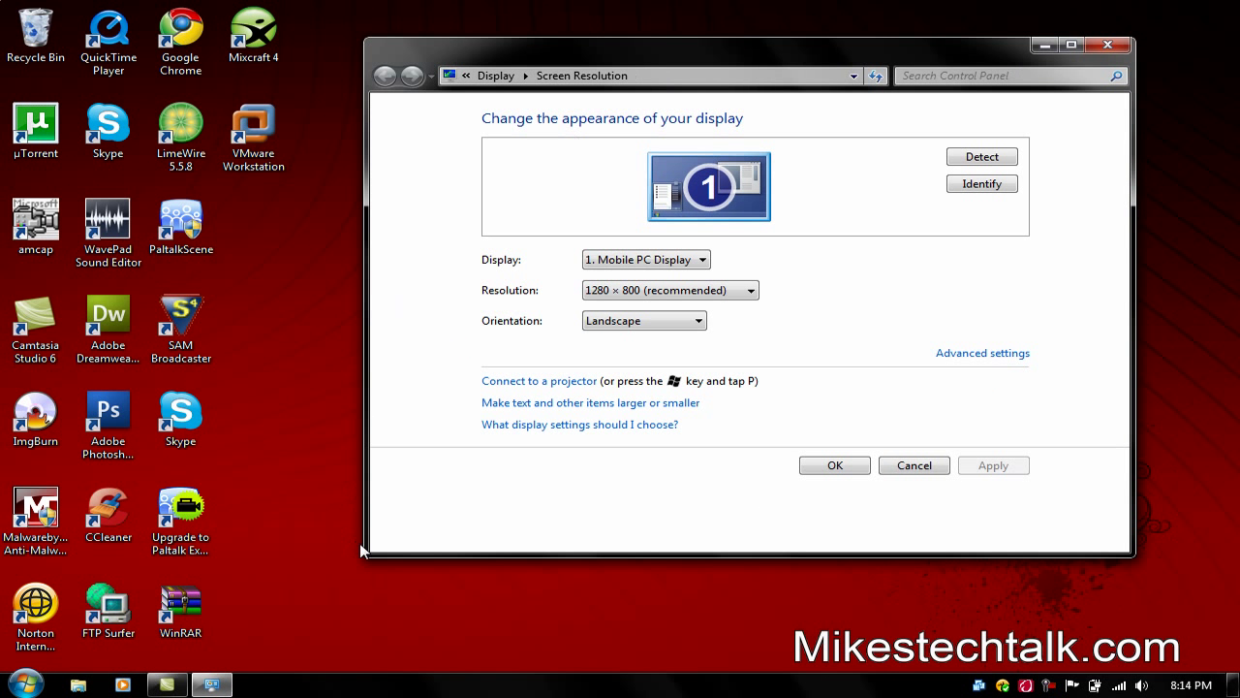
click(166, 685)
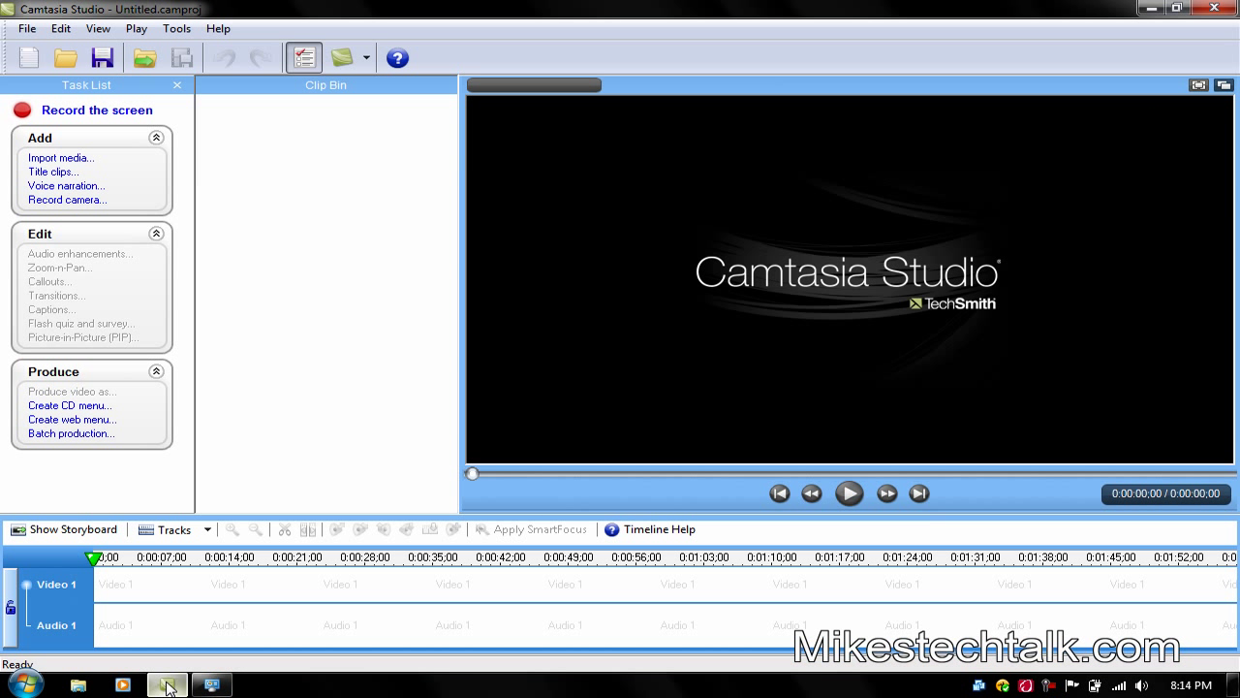
Step: Add the capture-1 recording to a new Batch Production file list
click(81, 442)
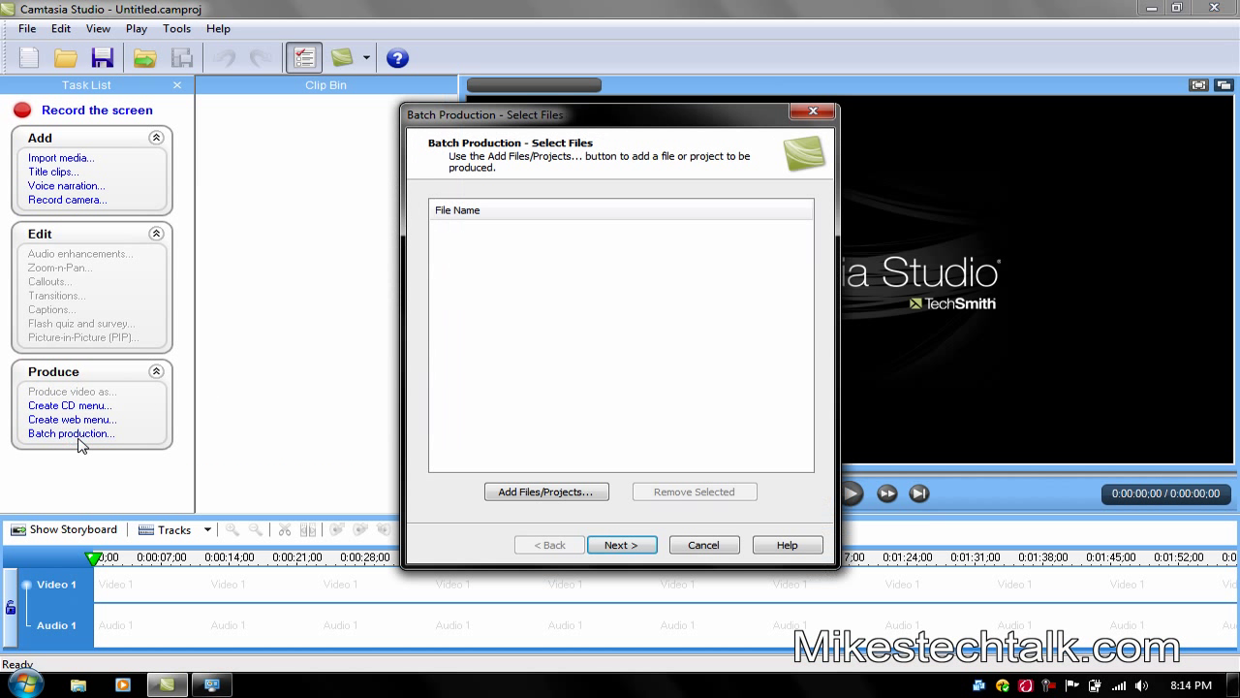
click(519, 494)
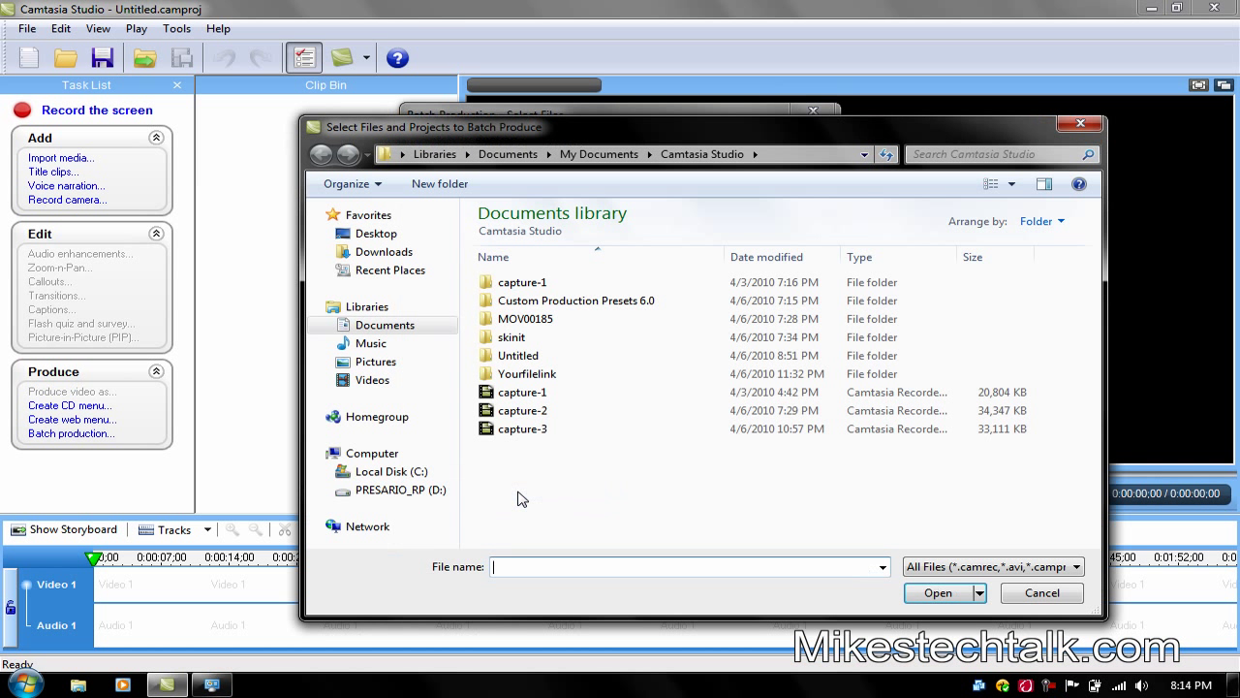
click(528, 393)
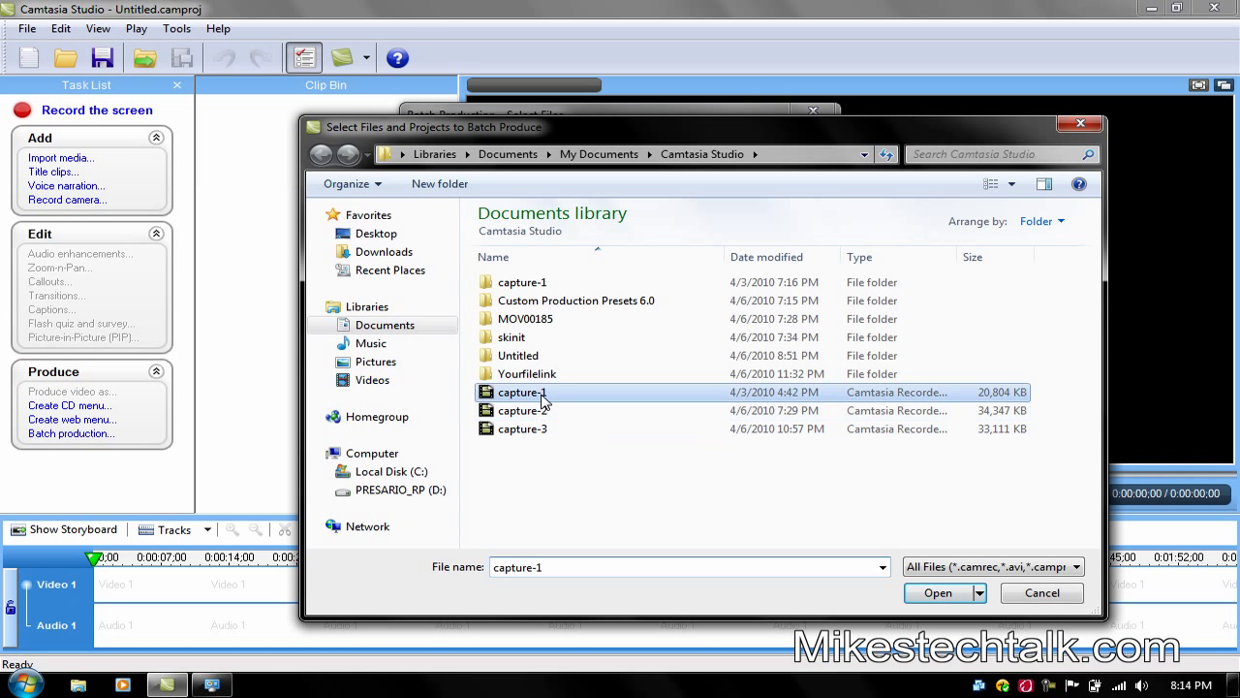
click(938, 594)
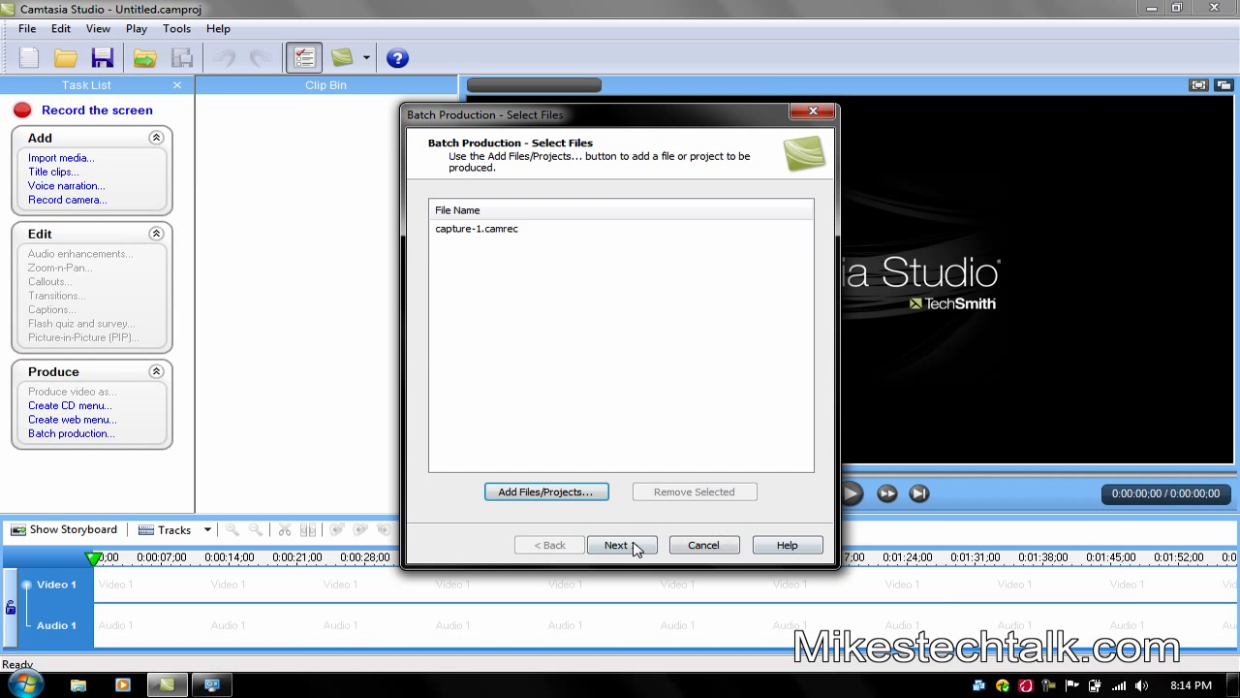
Step: Create a new production preset named 'Youtube HD2' with MOV - QuickTime movie output
click(627, 548)
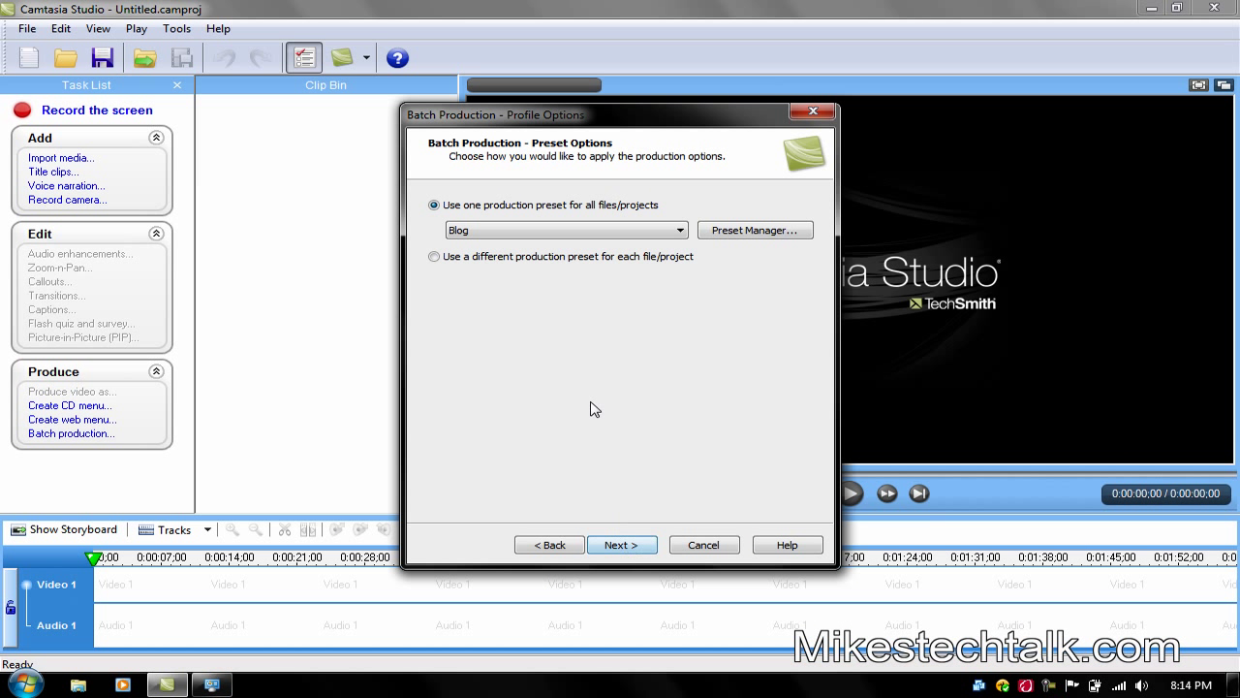
click(758, 242)
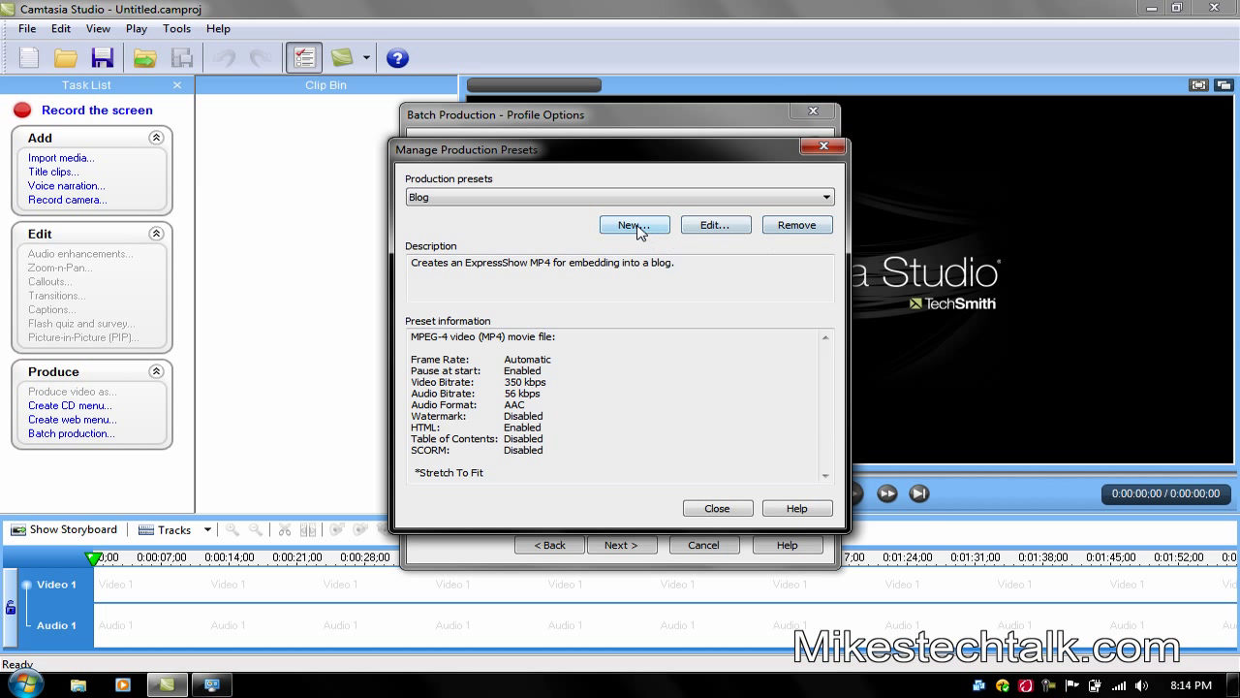
click(634, 225)
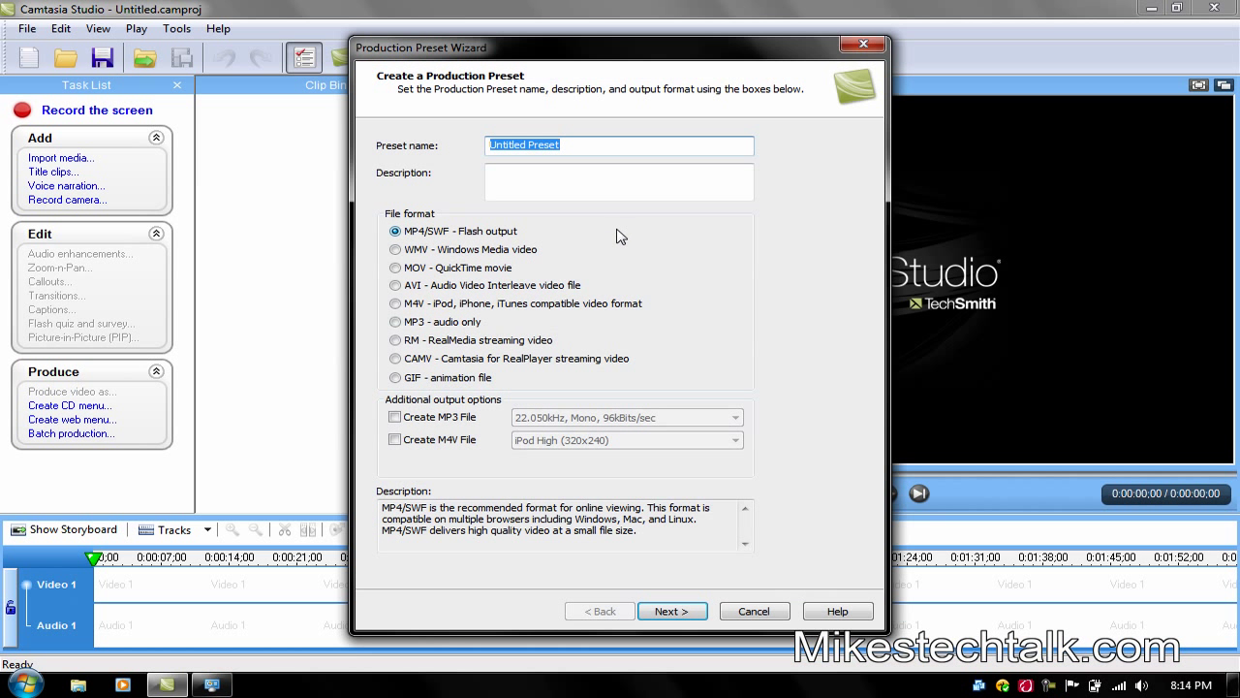
text(Youtube HD2)
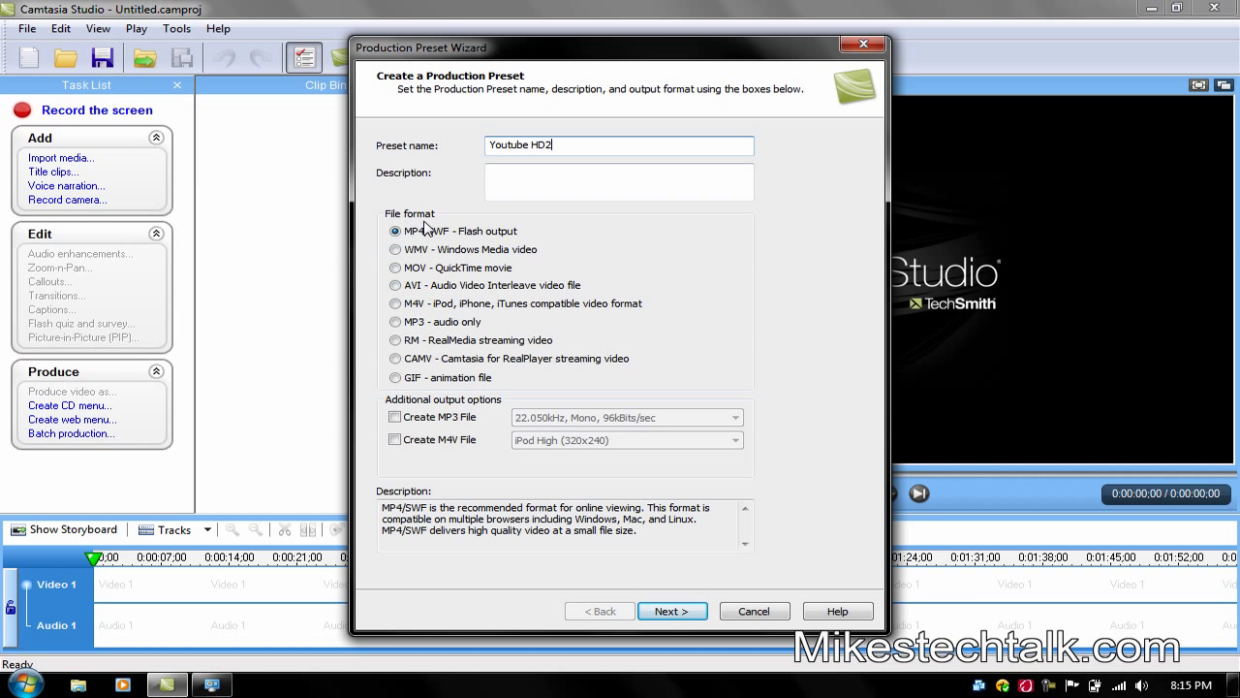
click(395, 269)
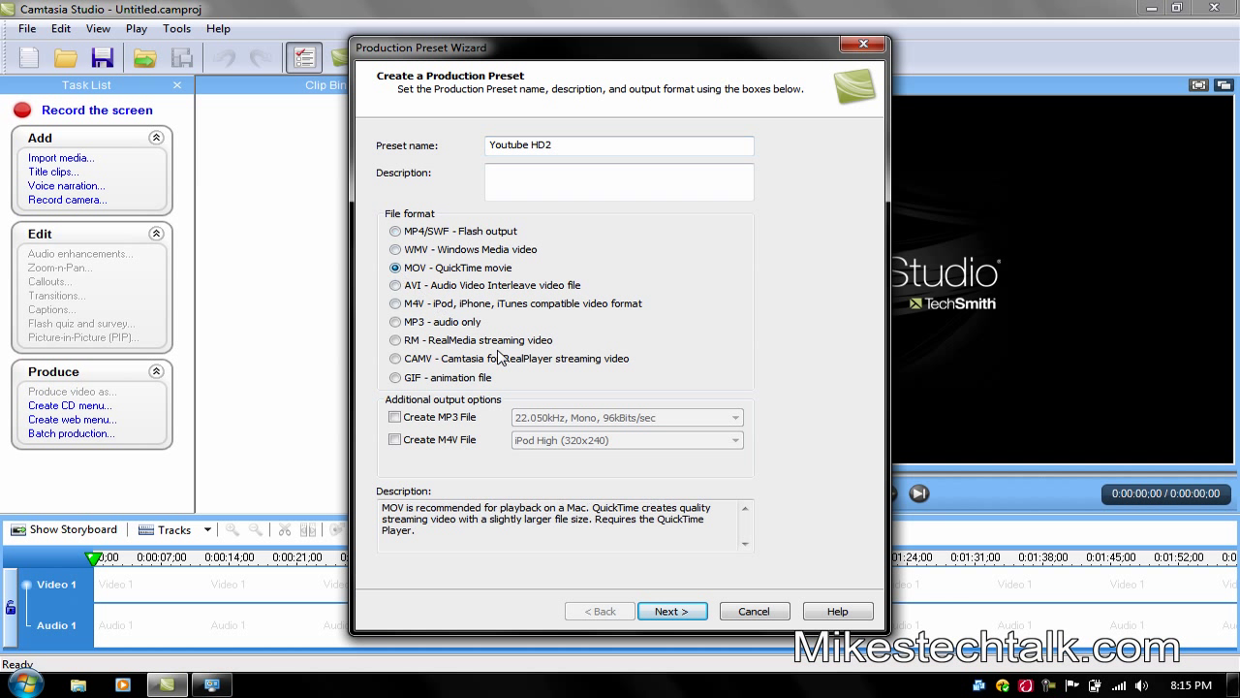
Step: Set the QuickTime video compression to 30 frames per second at Best quality
click(690, 611)
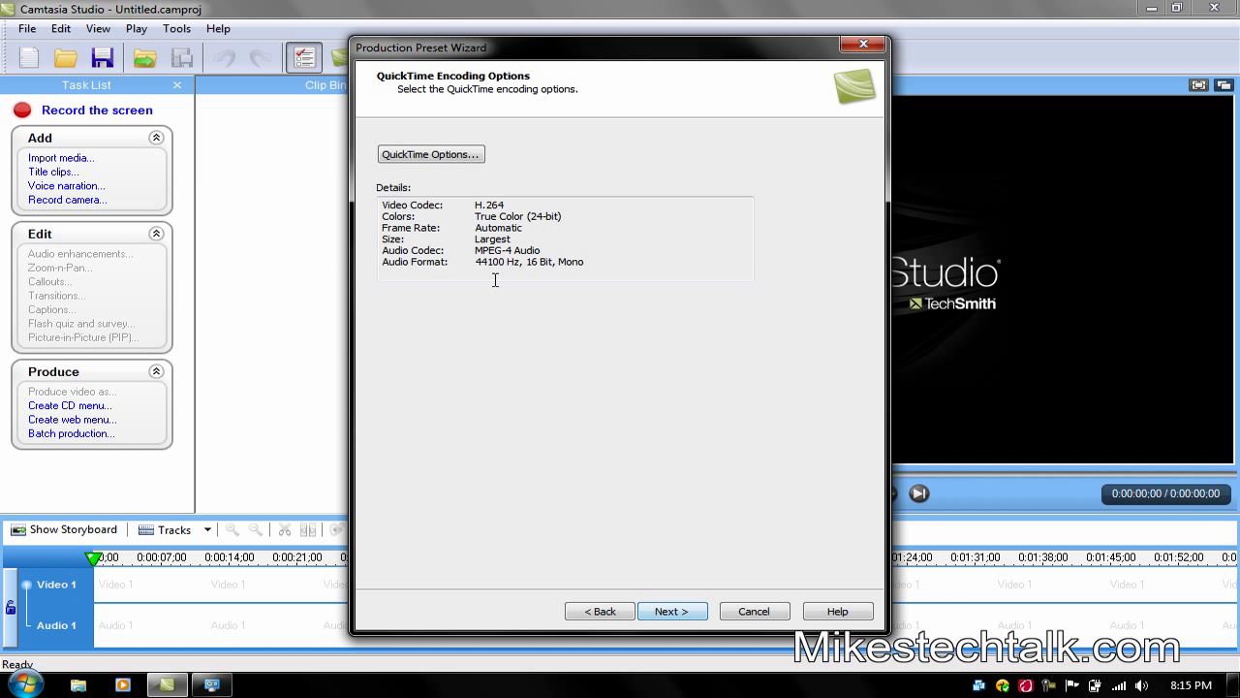
click(442, 160)
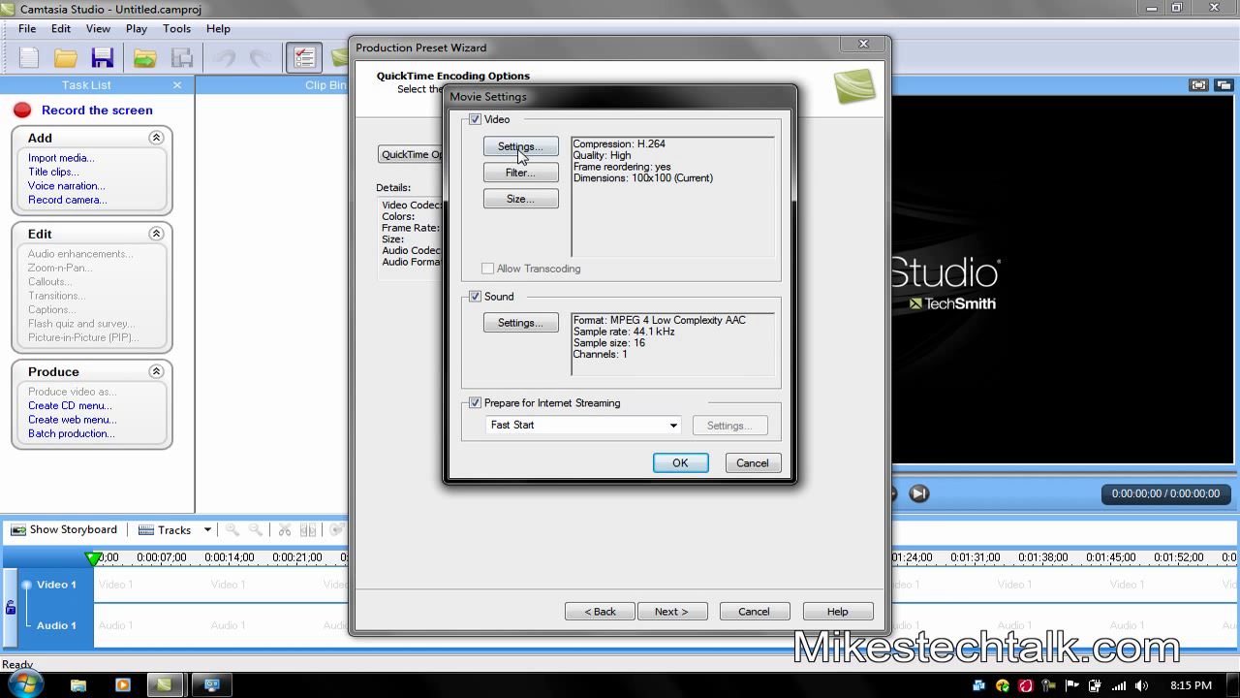
click(528, 152)
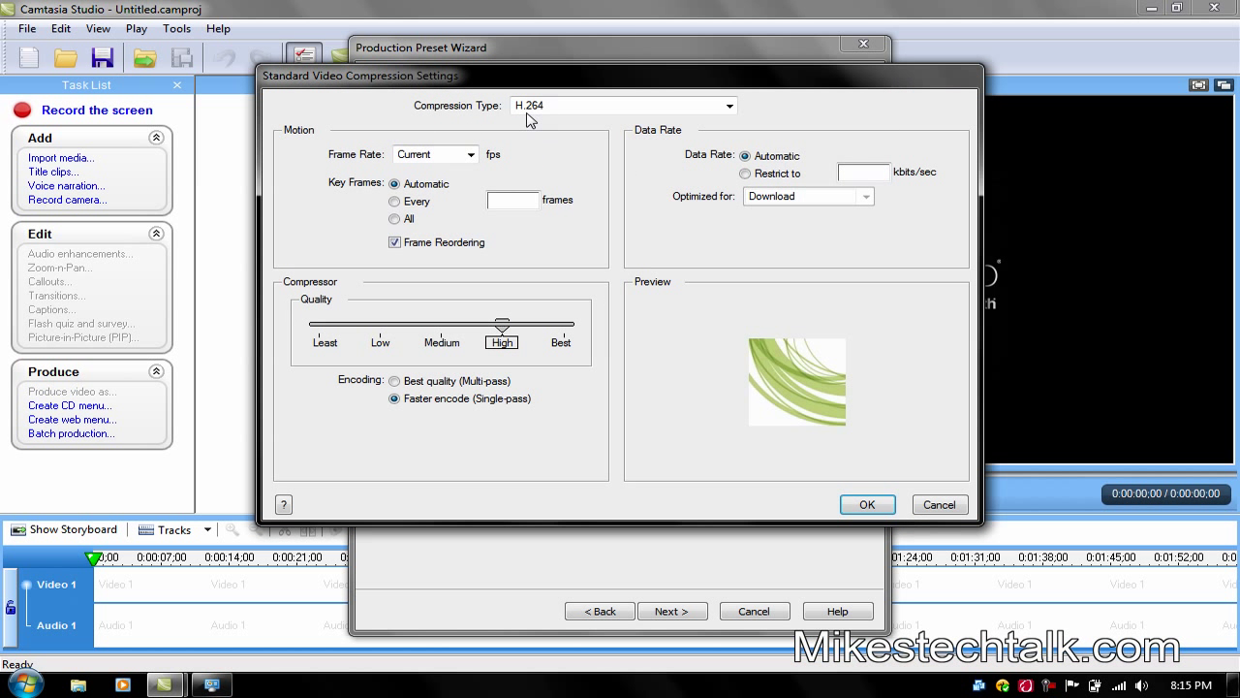
click(470, 154)
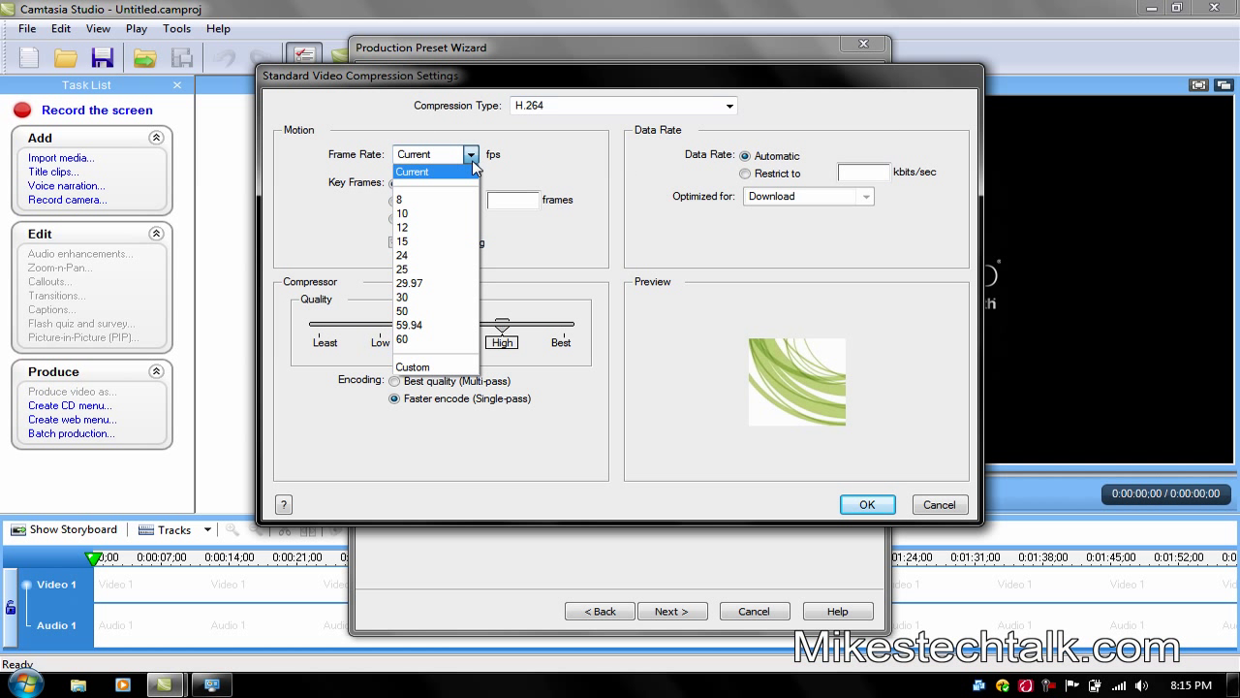
click(448, 297)
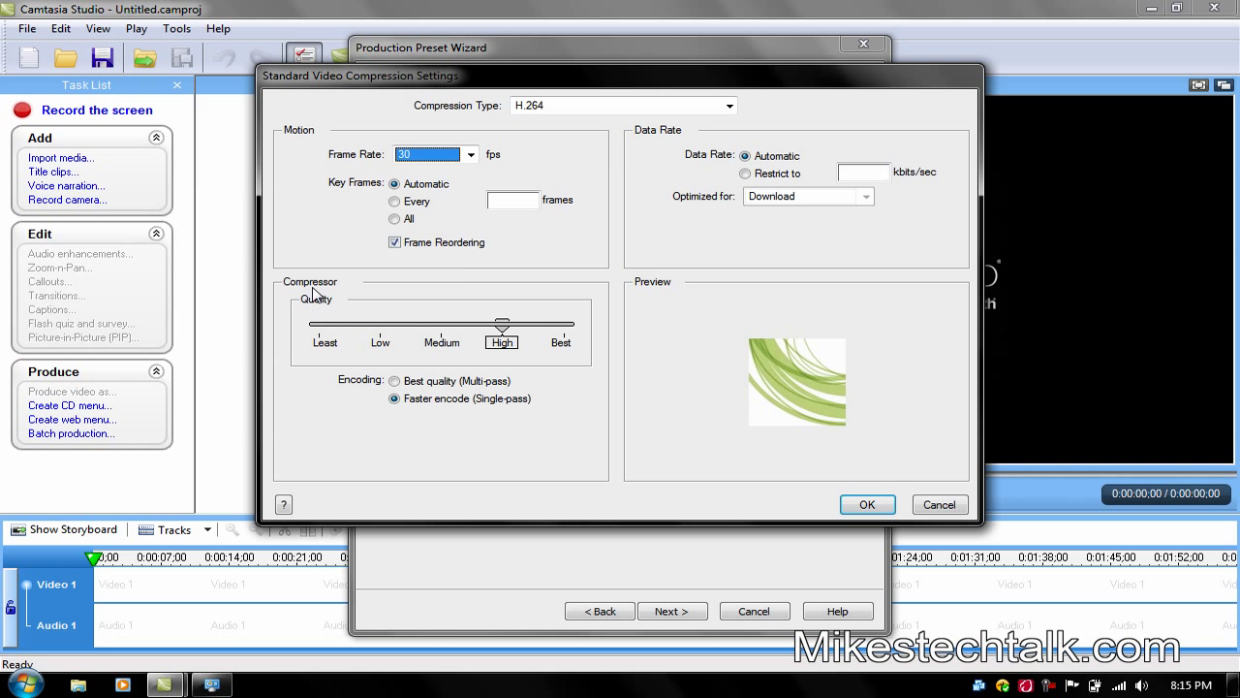
drag(502, 325, 580, 323)
click(866, 504)
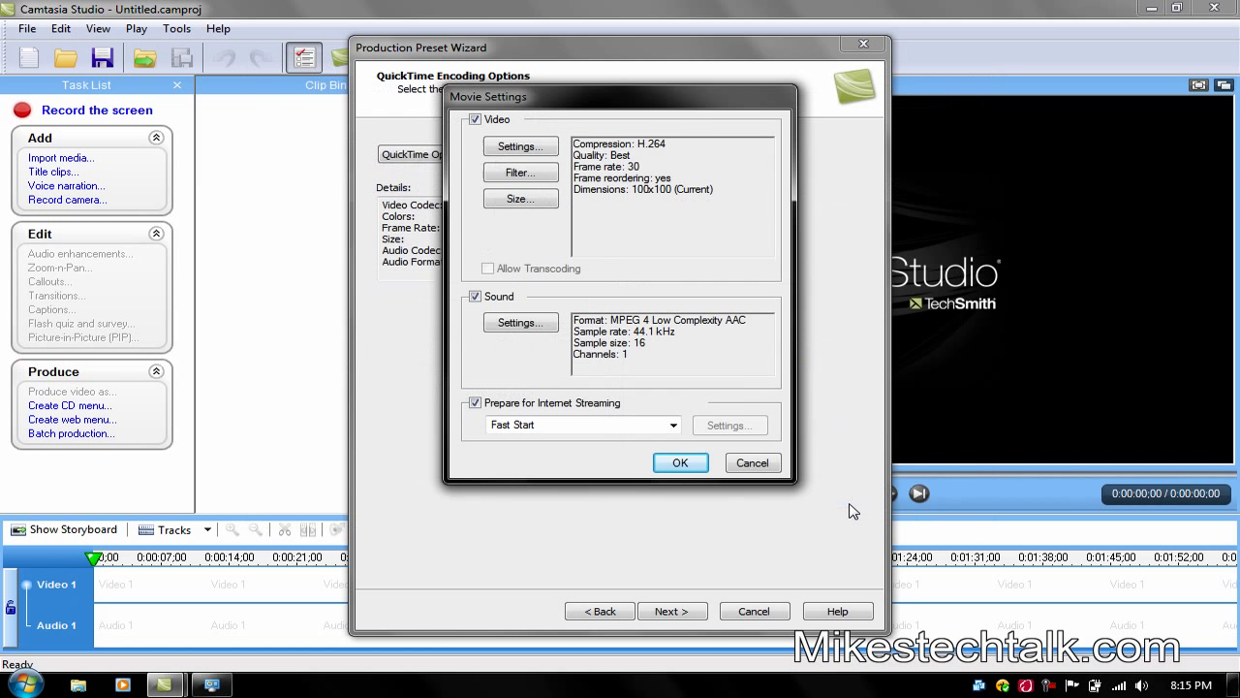
Step: Set the QuickTime export size to 1280 x 720 HD
click(520, 198)
click(623, 197)
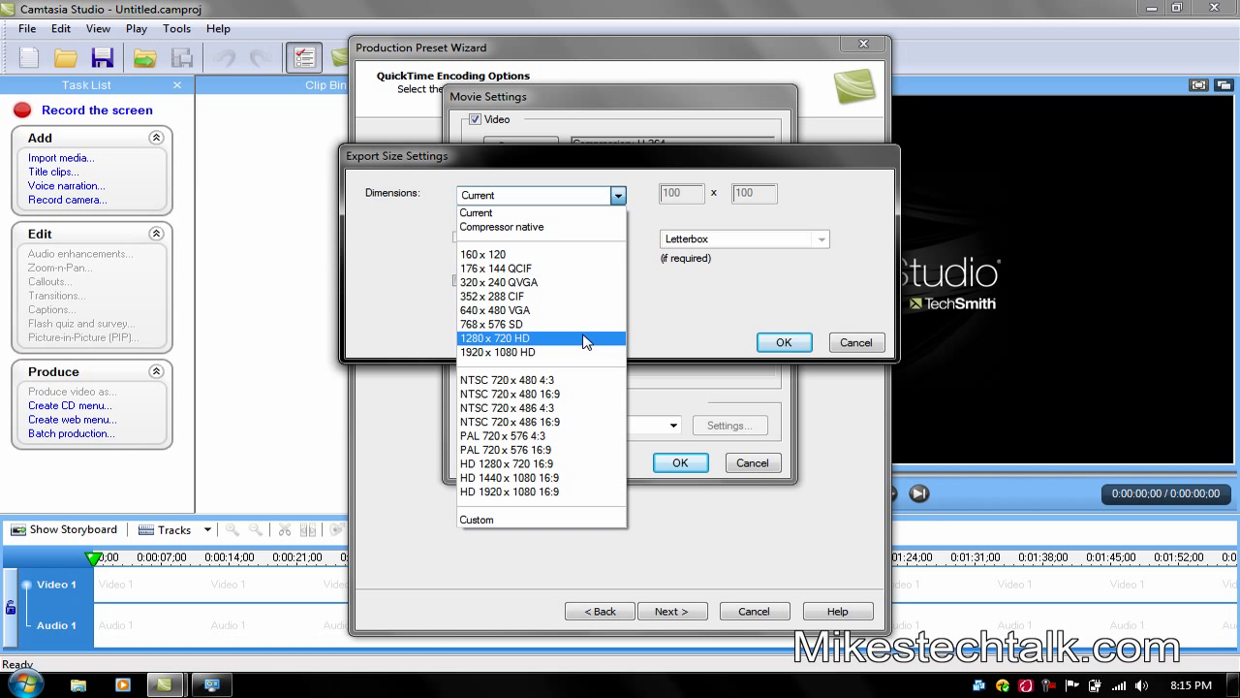
click(585, 338)
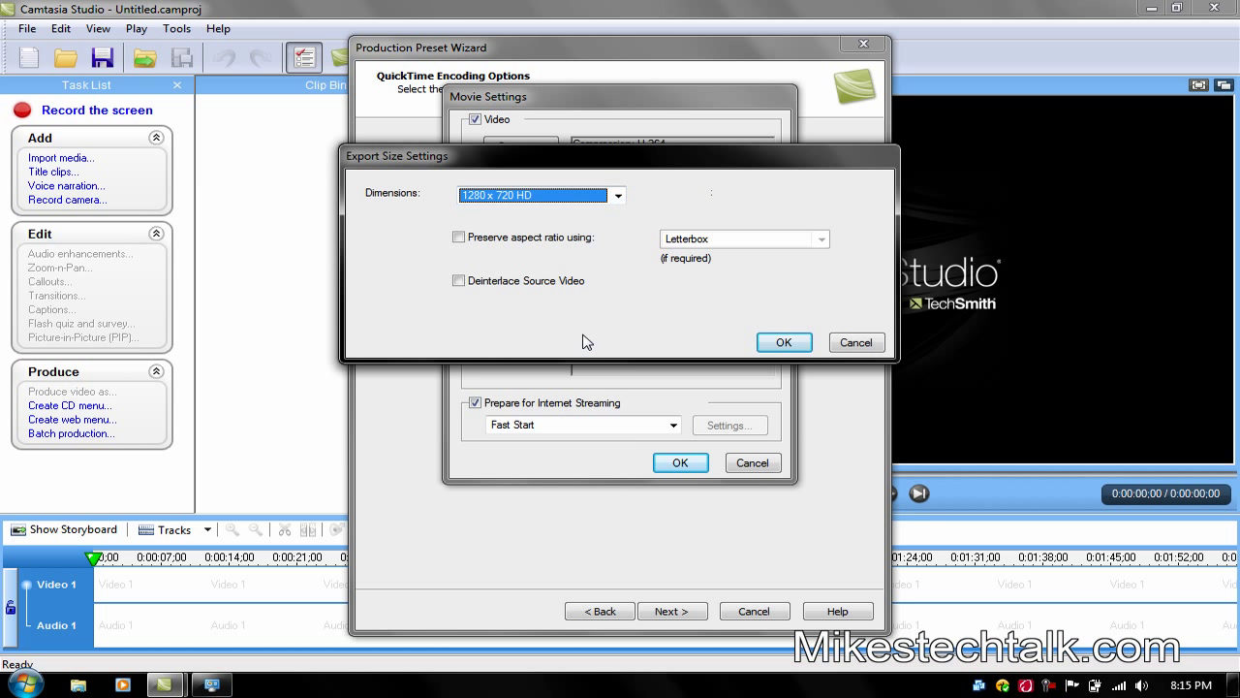
click(618, 198)
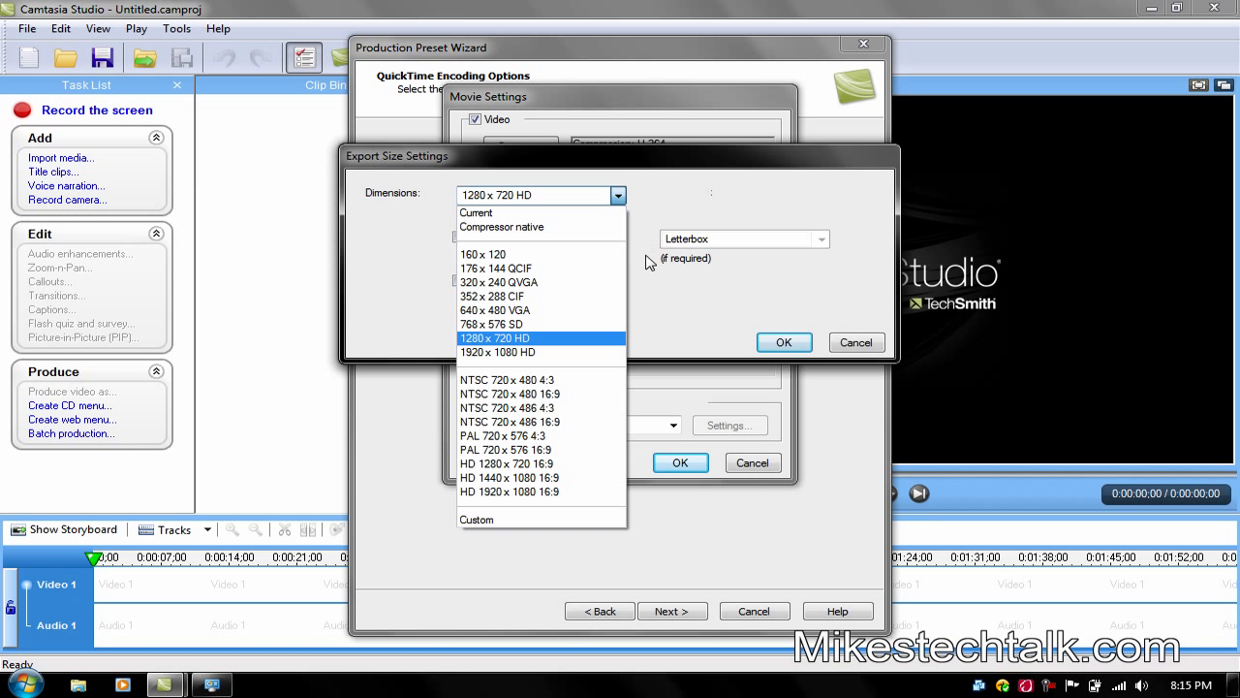
click(666, 318)
click(781, 346)
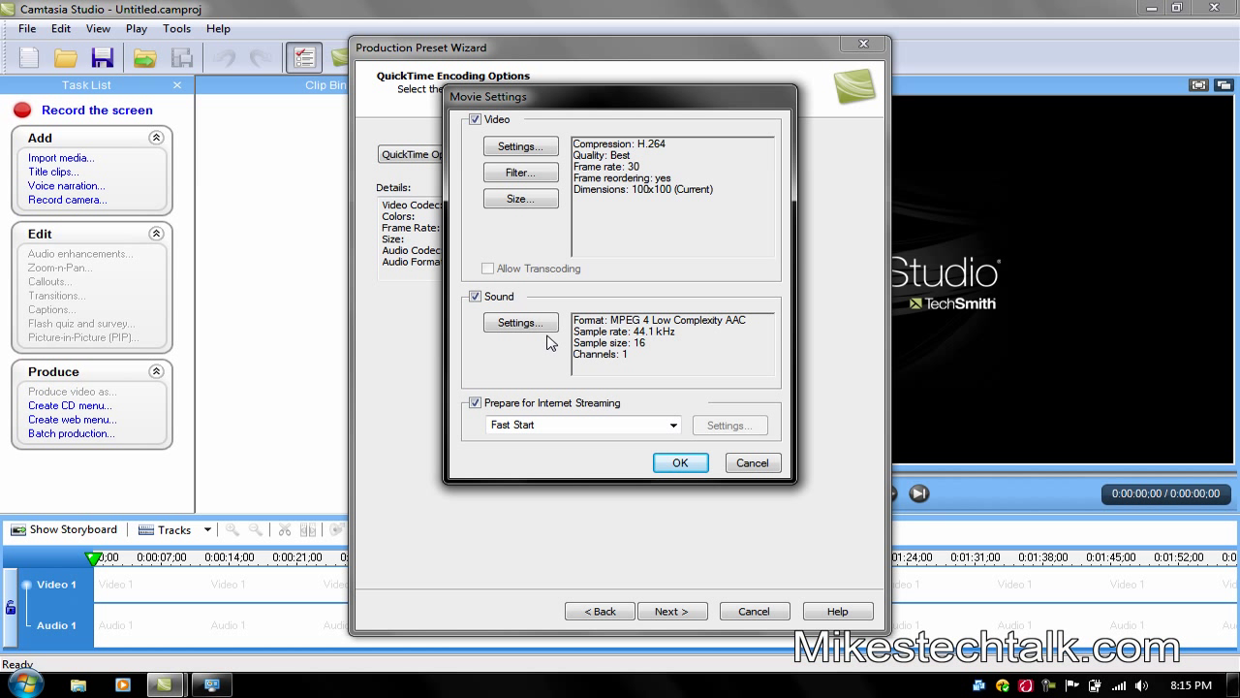
Step: Switch the QuickTime audio to 44100 Hz, 16 Bit, Stereo and confirm the movie settings
click(525, 323)
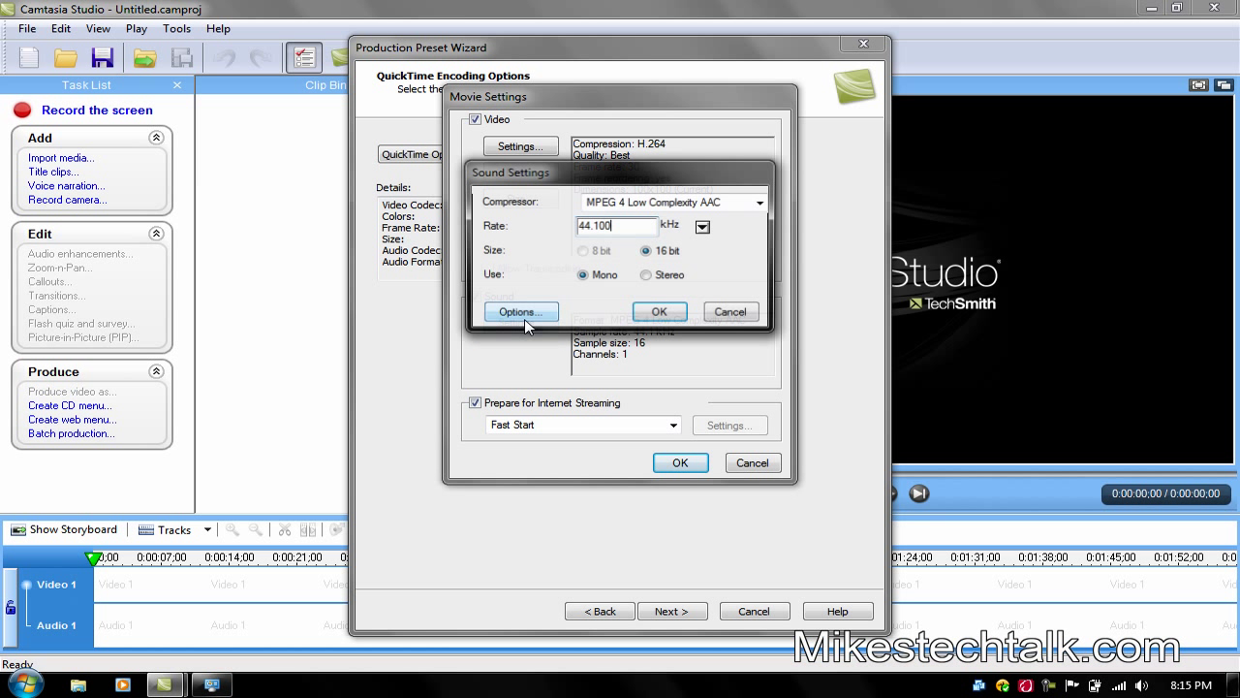
click(704, 228)
click(752, 369)
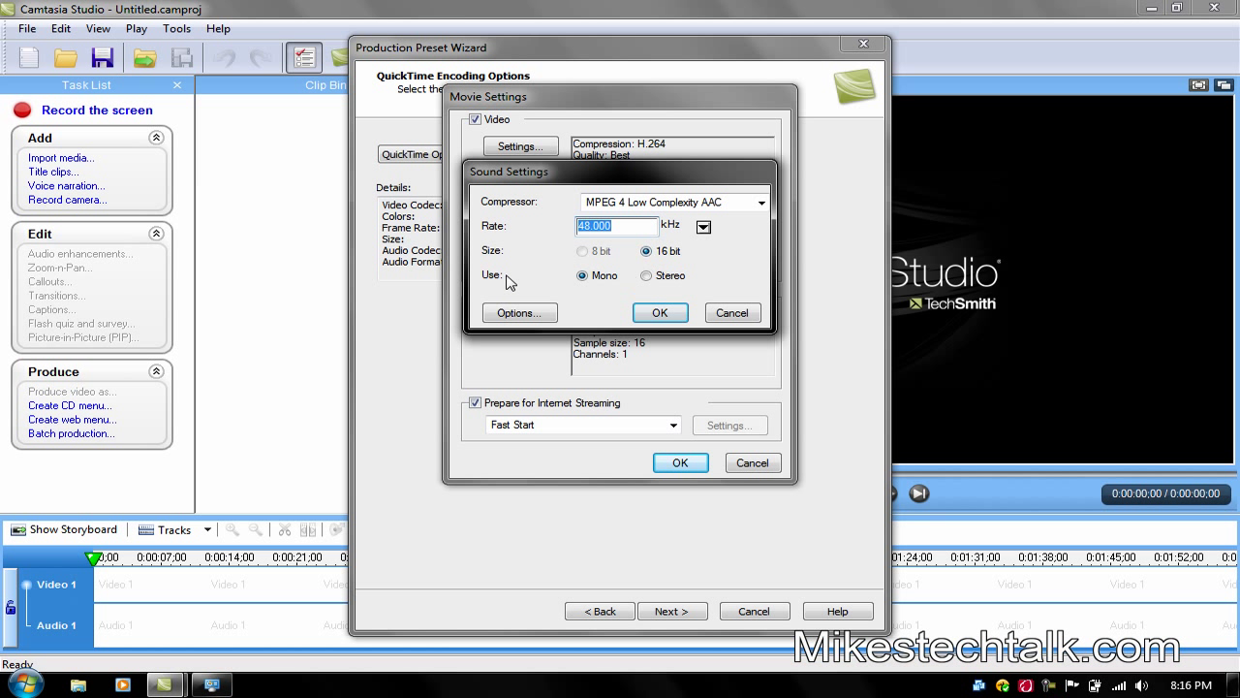
click(646, 276)
click(656, 318)
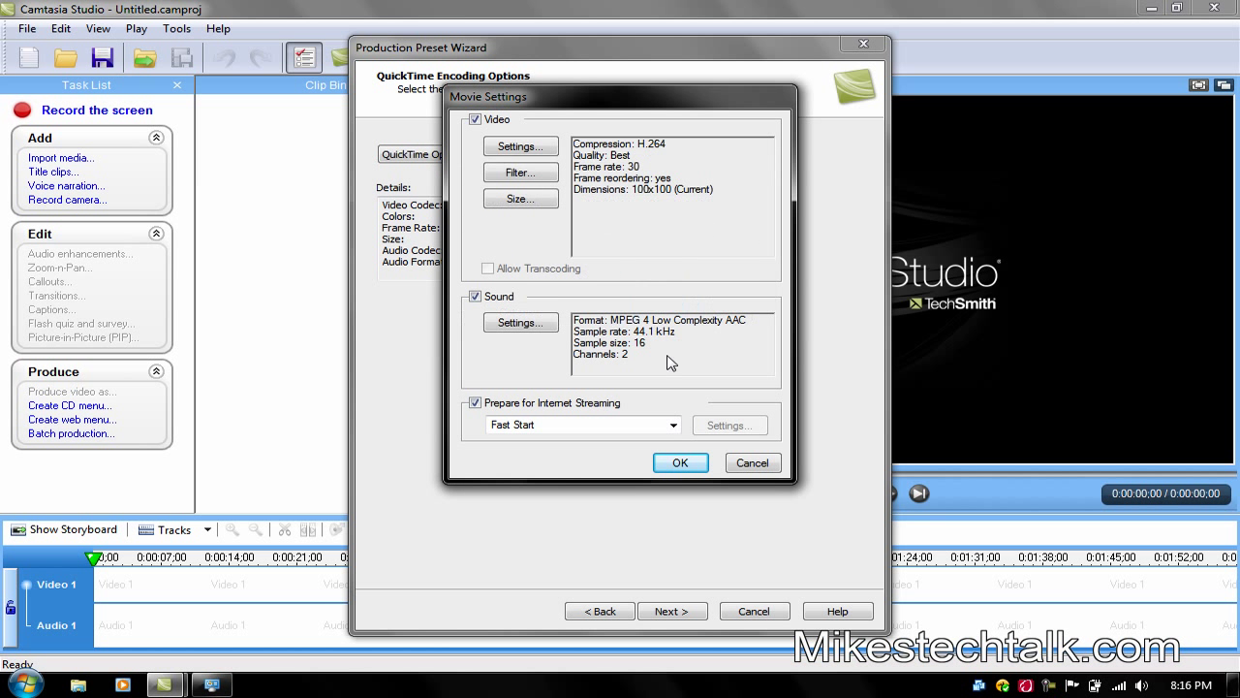
click(678, 462)
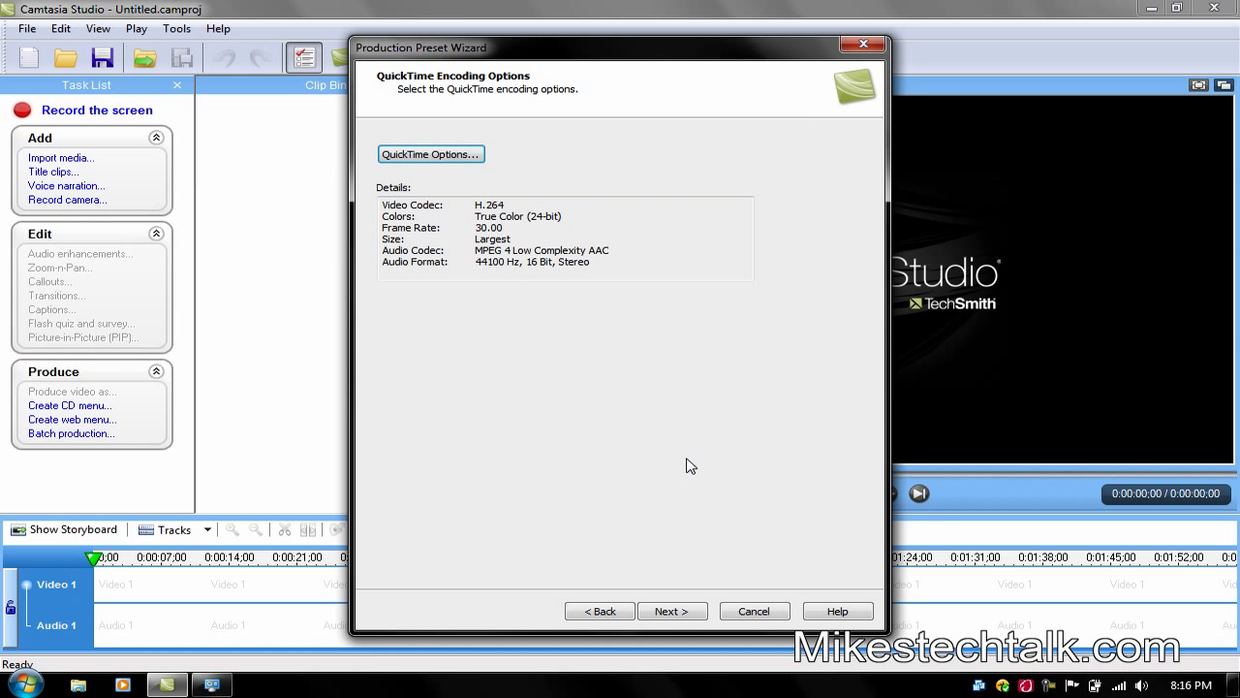
Step: Recheck the Screen Resolution window to confirm the display is 1280 x 800
click(671, 611)
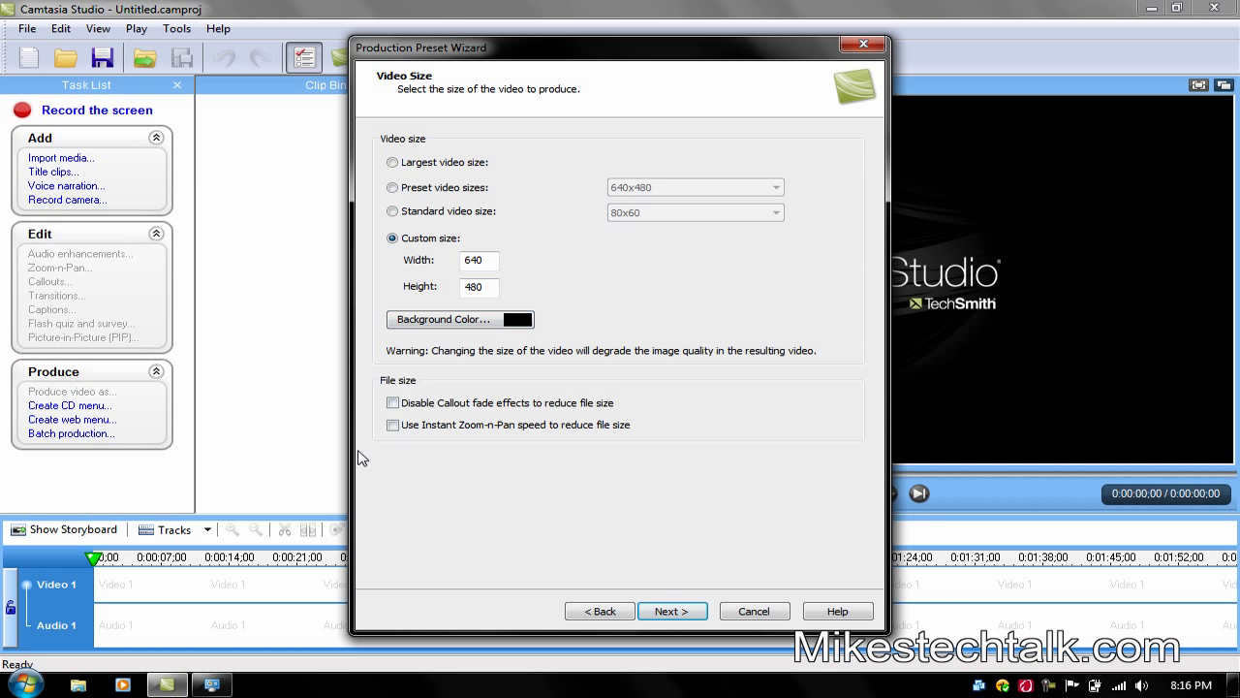
click(212, 684)
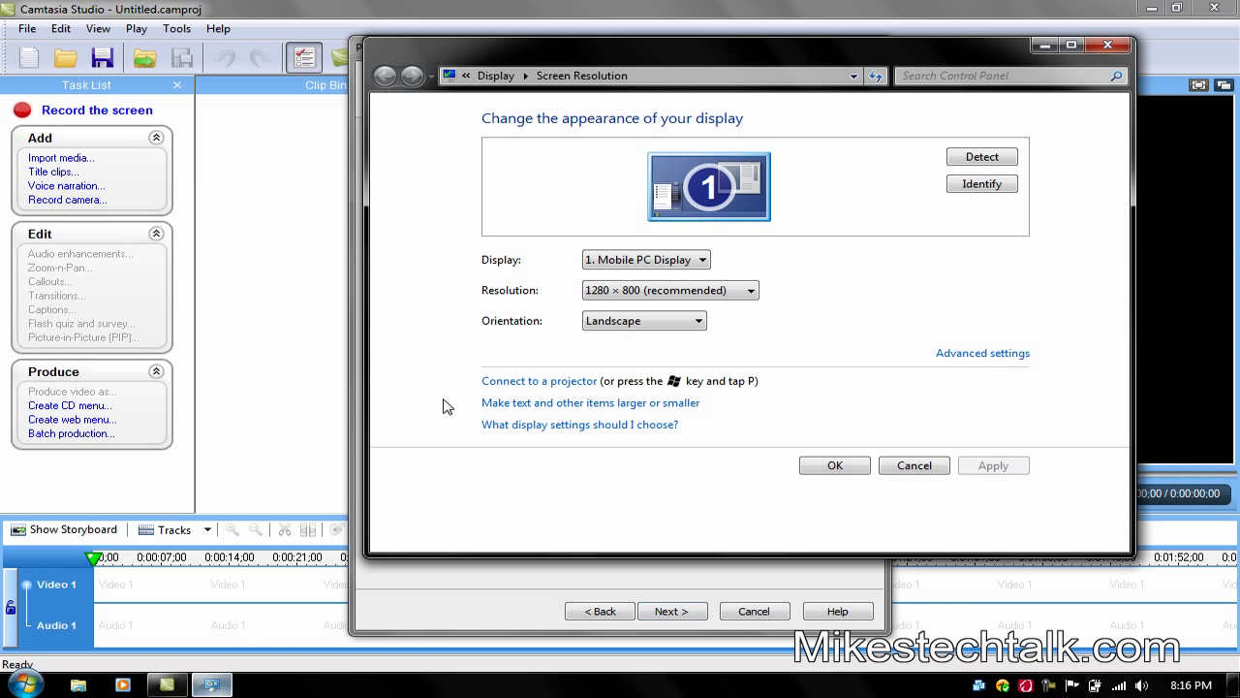
drag(682, 57, 428, 231)
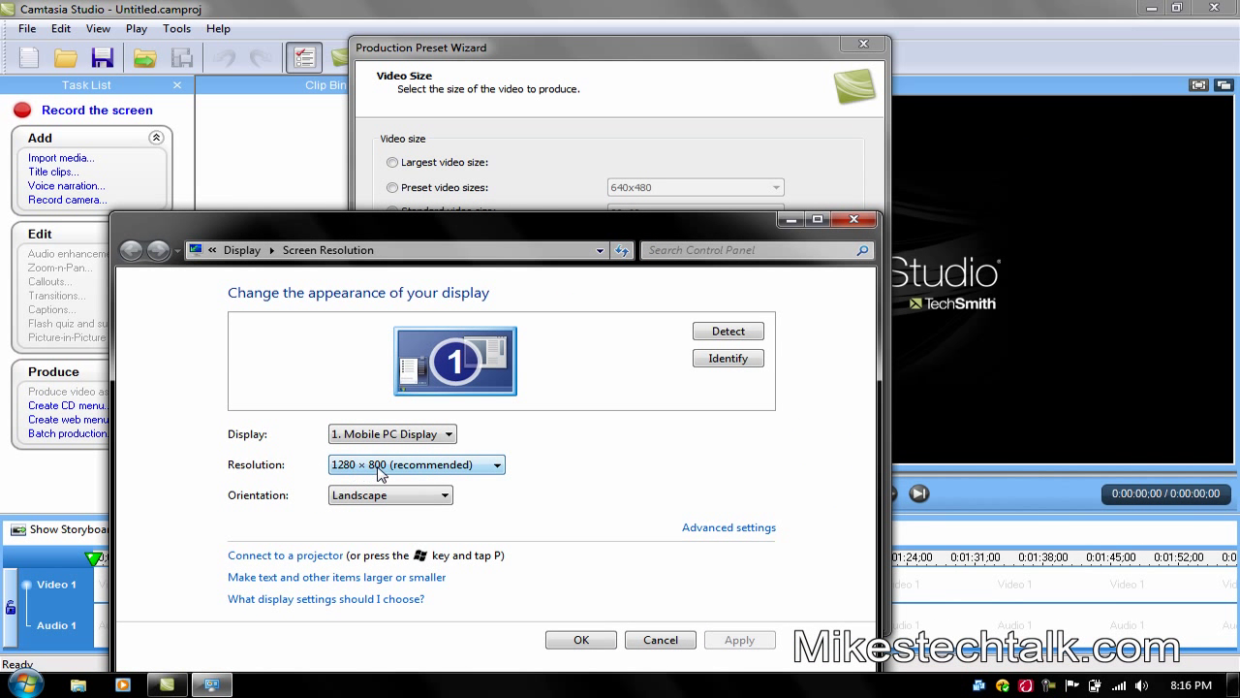
drag(567, 237, 589, 422)
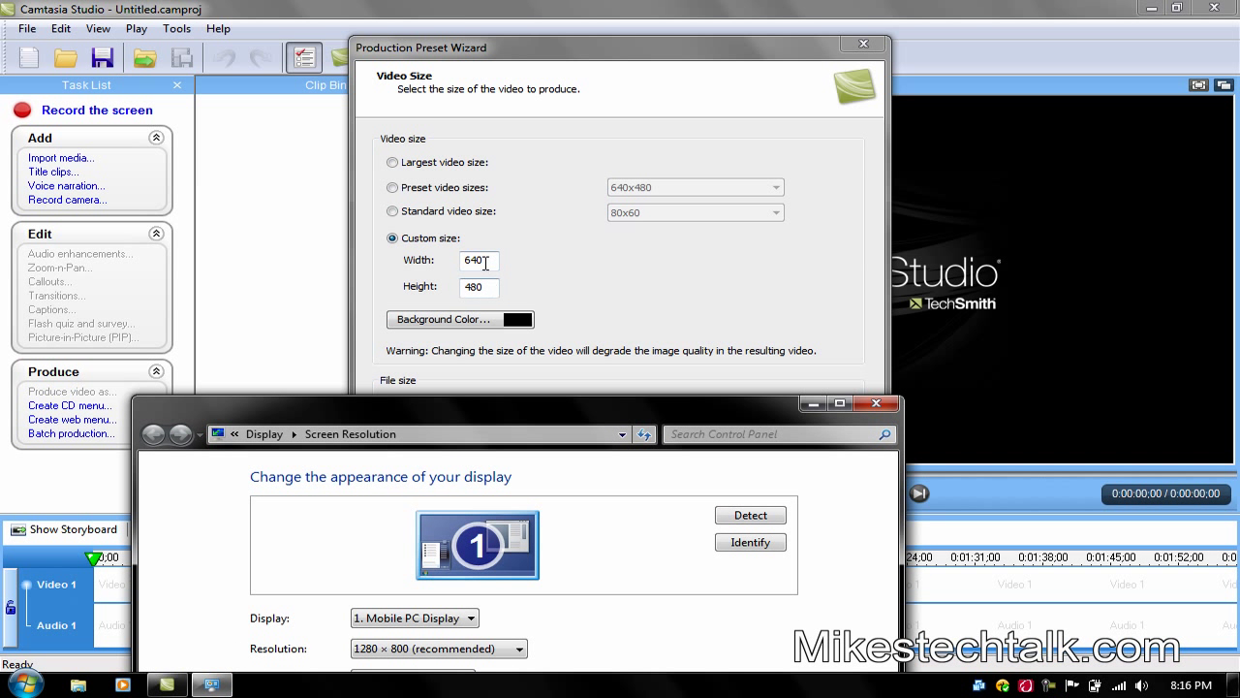
drag(494, 414, 554, 235)
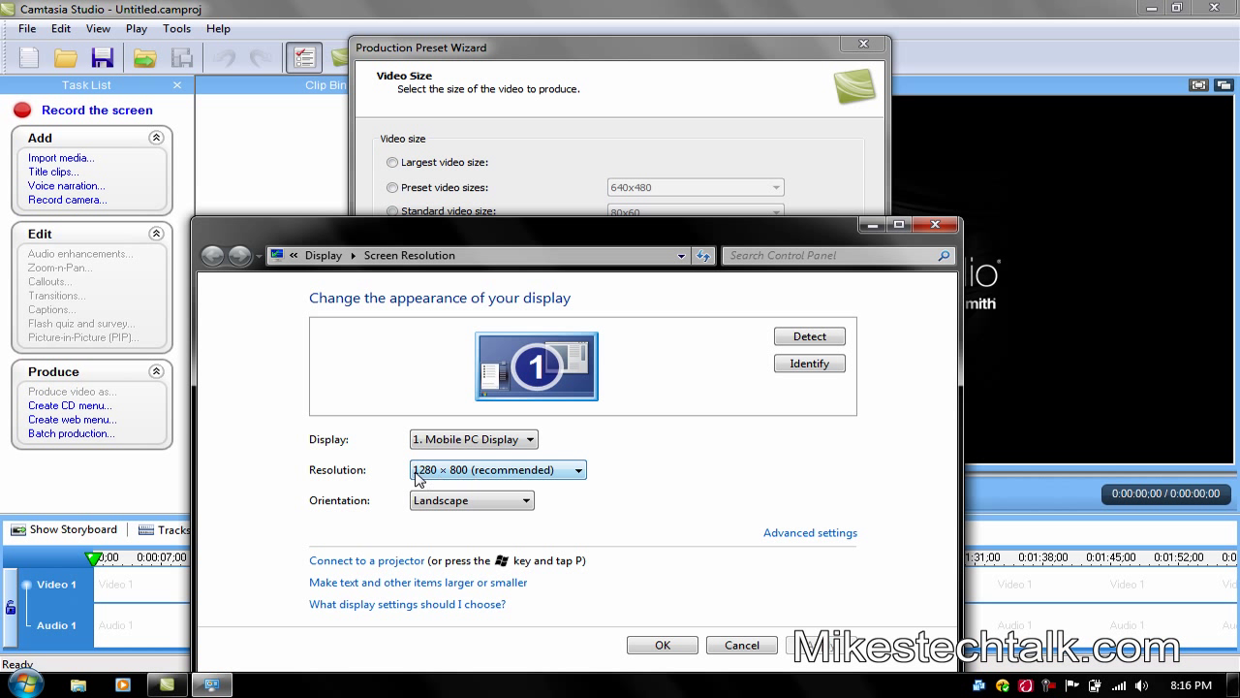
click(872, 226)
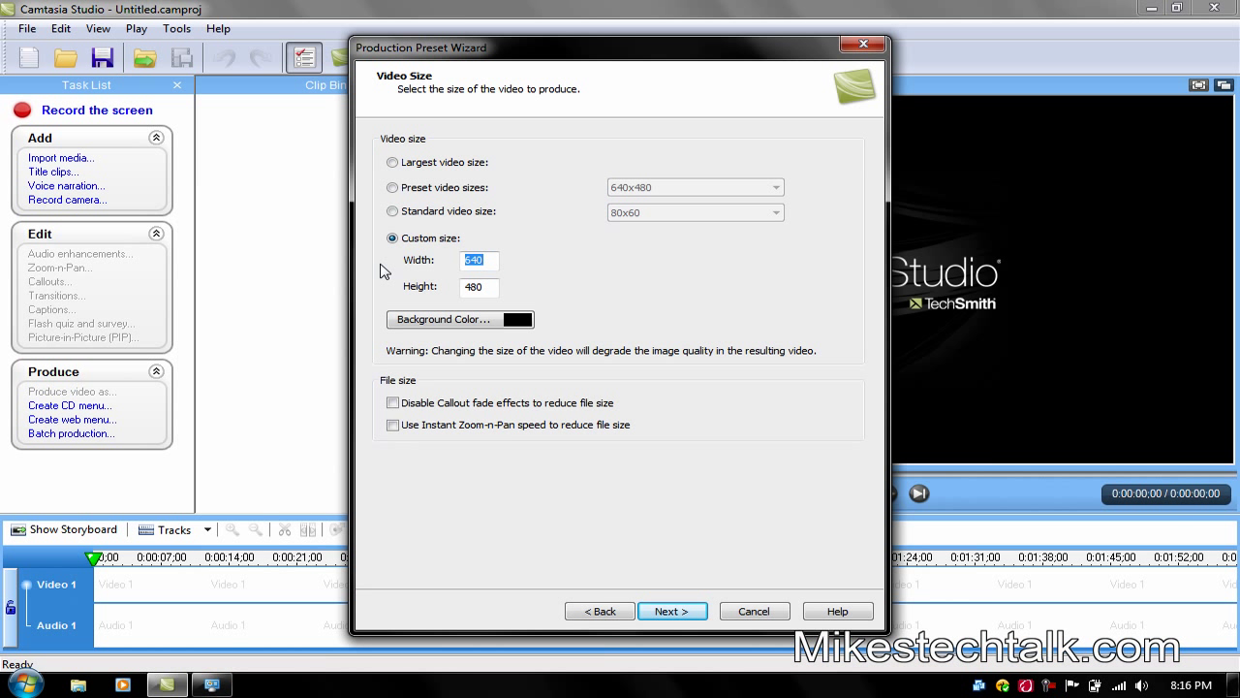
Step: Enter a custom video size of width 1280 and height 800
text(1280)
key(Tab)
text(8)
Step: Enable Include watermark and select Untitled-1 from the Pictures library as its image
click(664, 612)
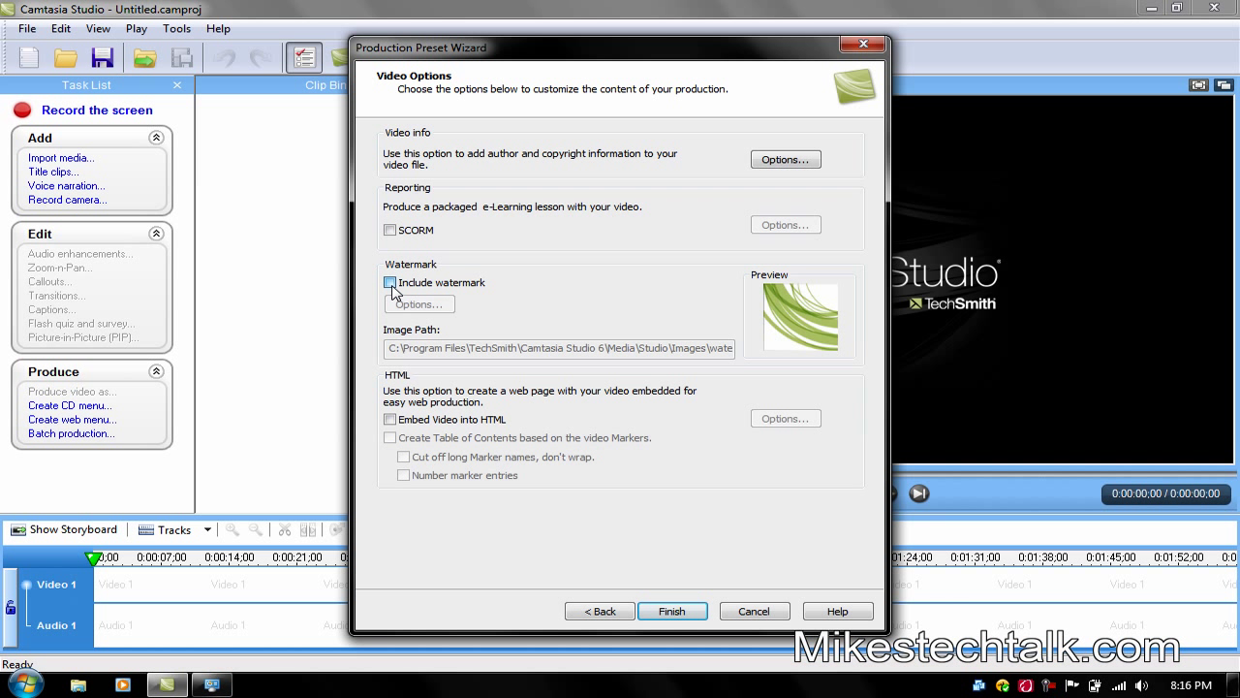
click(389, 283)
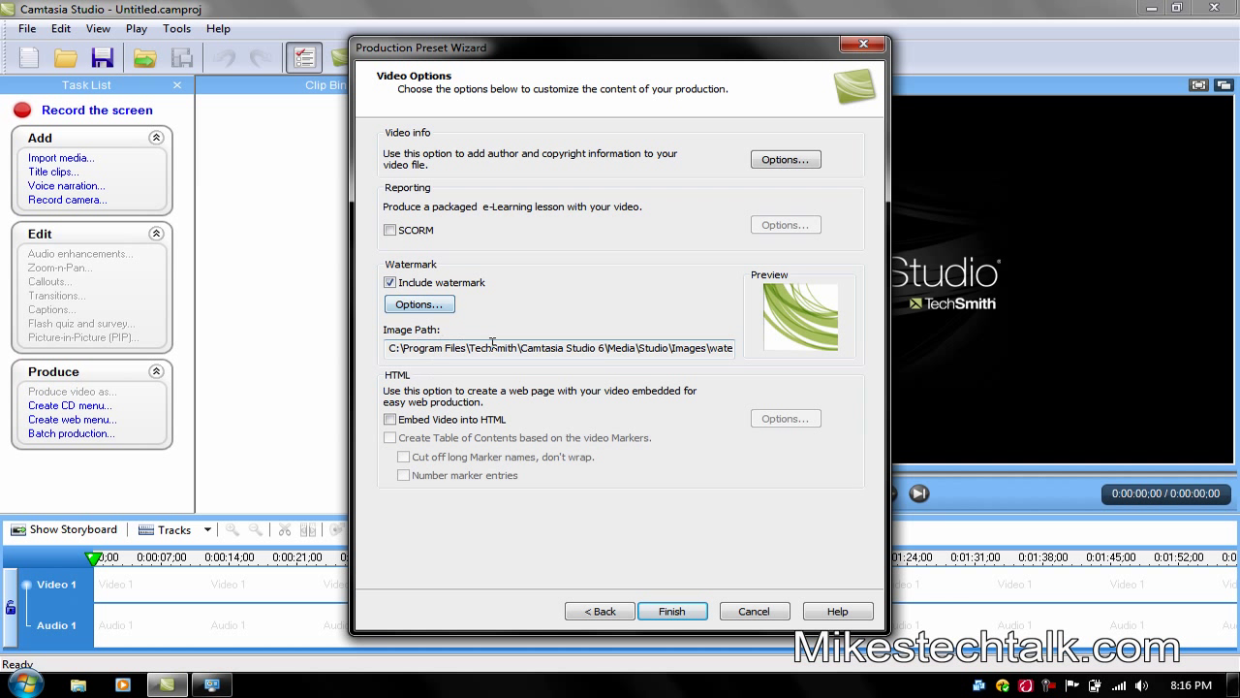
click(446, 306)
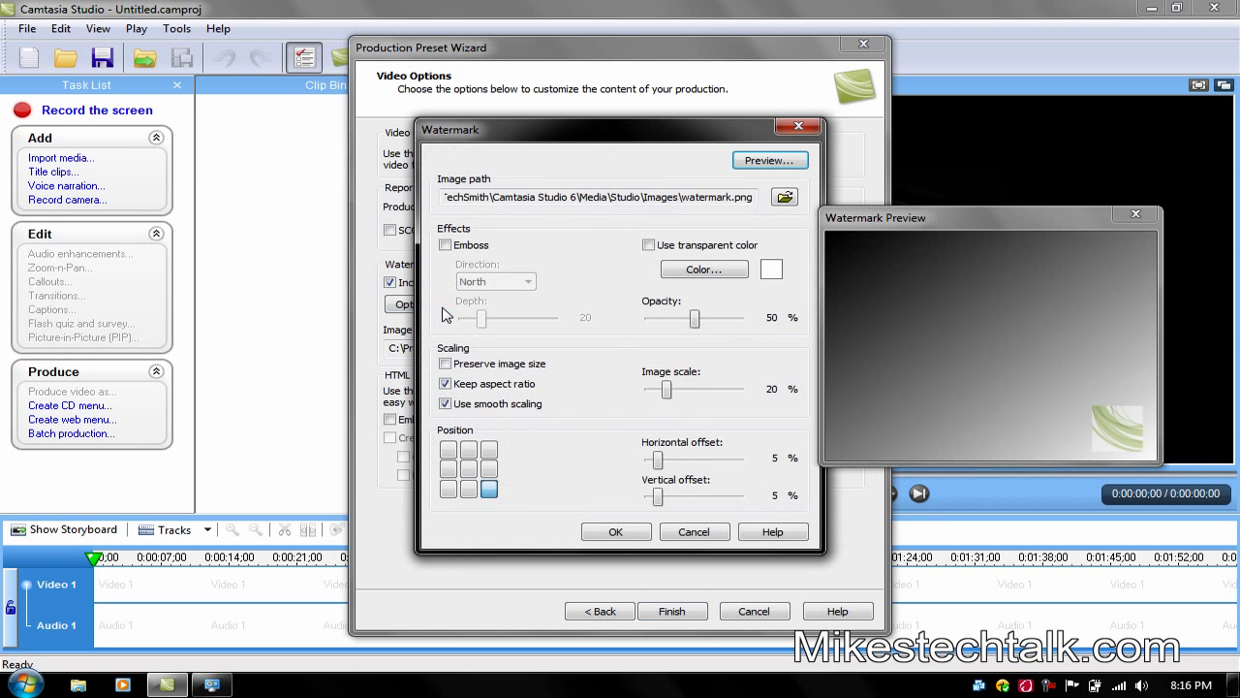
click(785, 197)
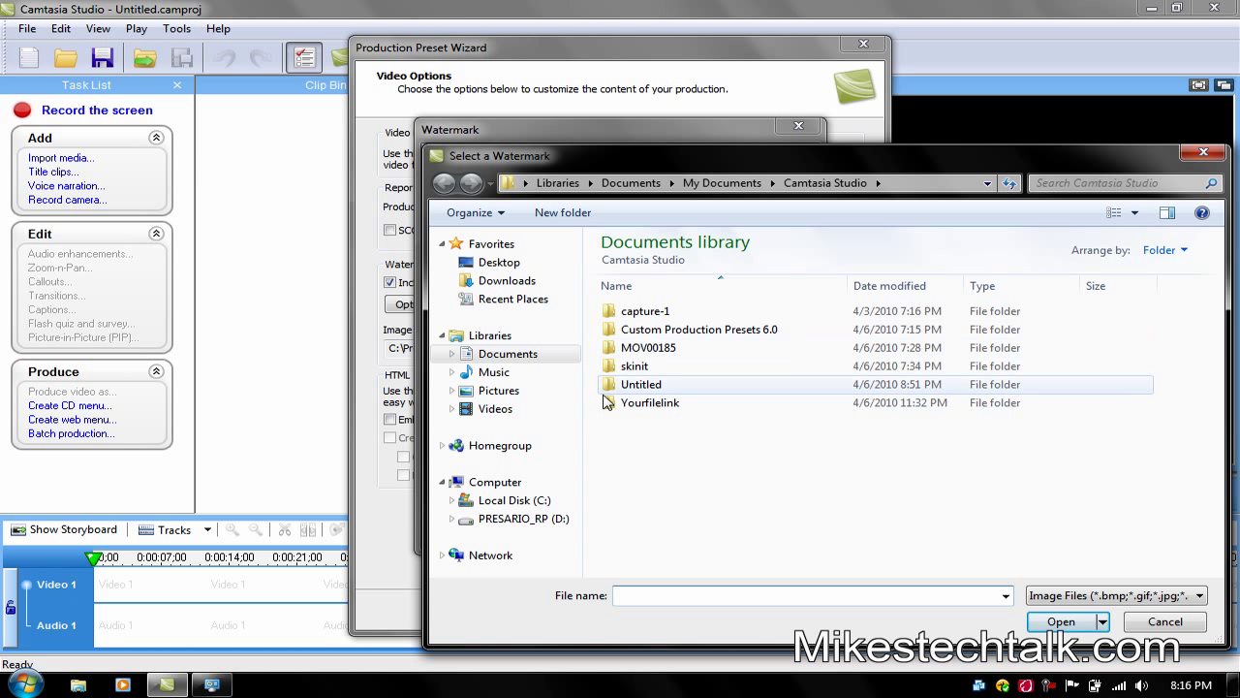
click(499, 390)
click(760, 370)
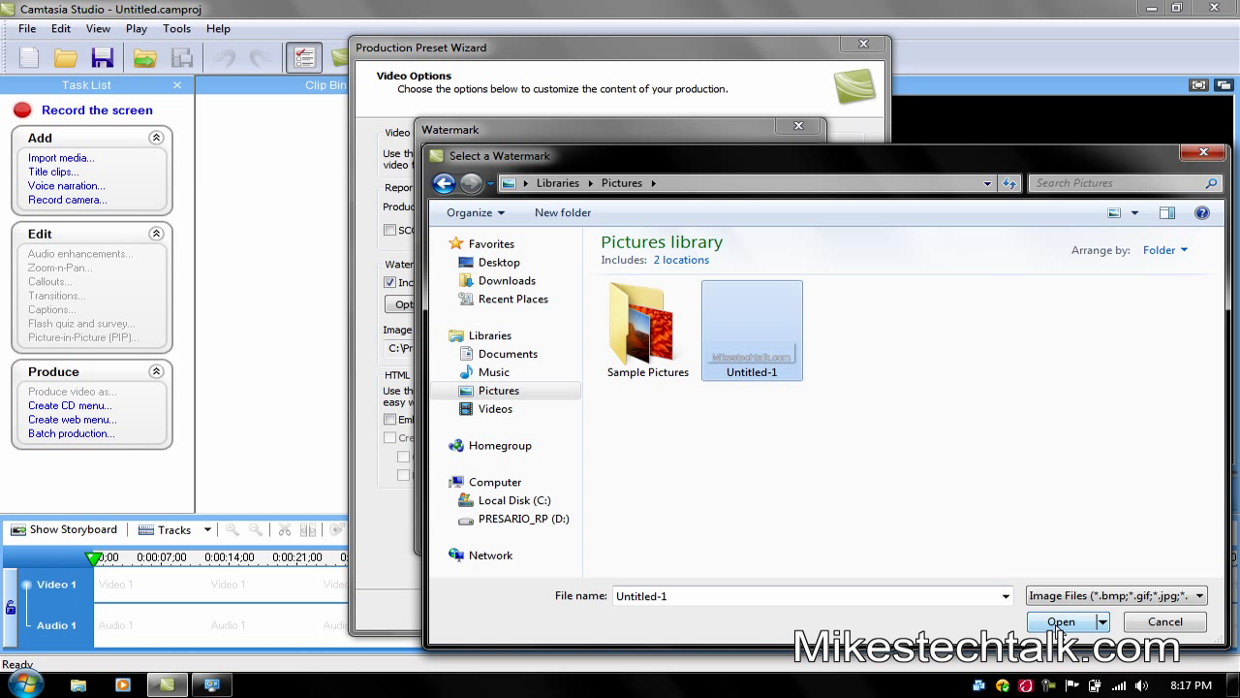
Step: Load Untitled-1.gif as the watermark with 100% opacity and 80% image scale
click(1059, 623)
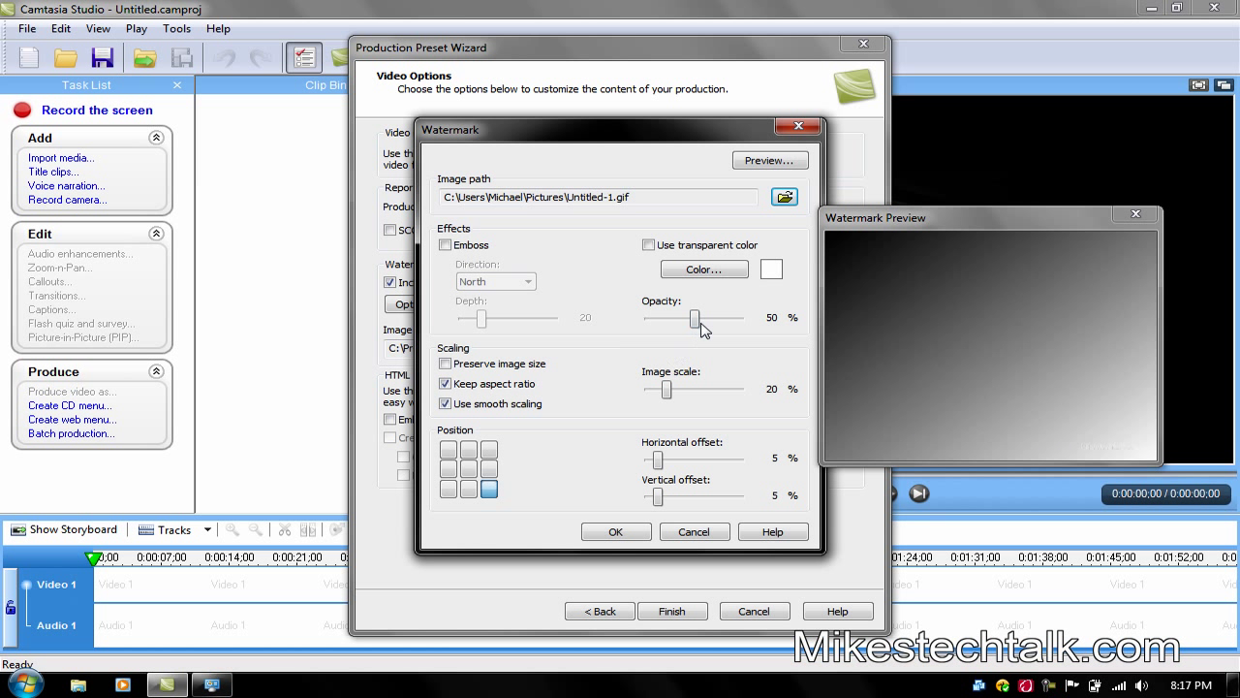
drag(700, 327, 751, 330)
mouse_move(668, 389)
mouse_down()
mouse_move(727, 391)
mouse_move(669, 397)
mouse_up()
click(623, 533)
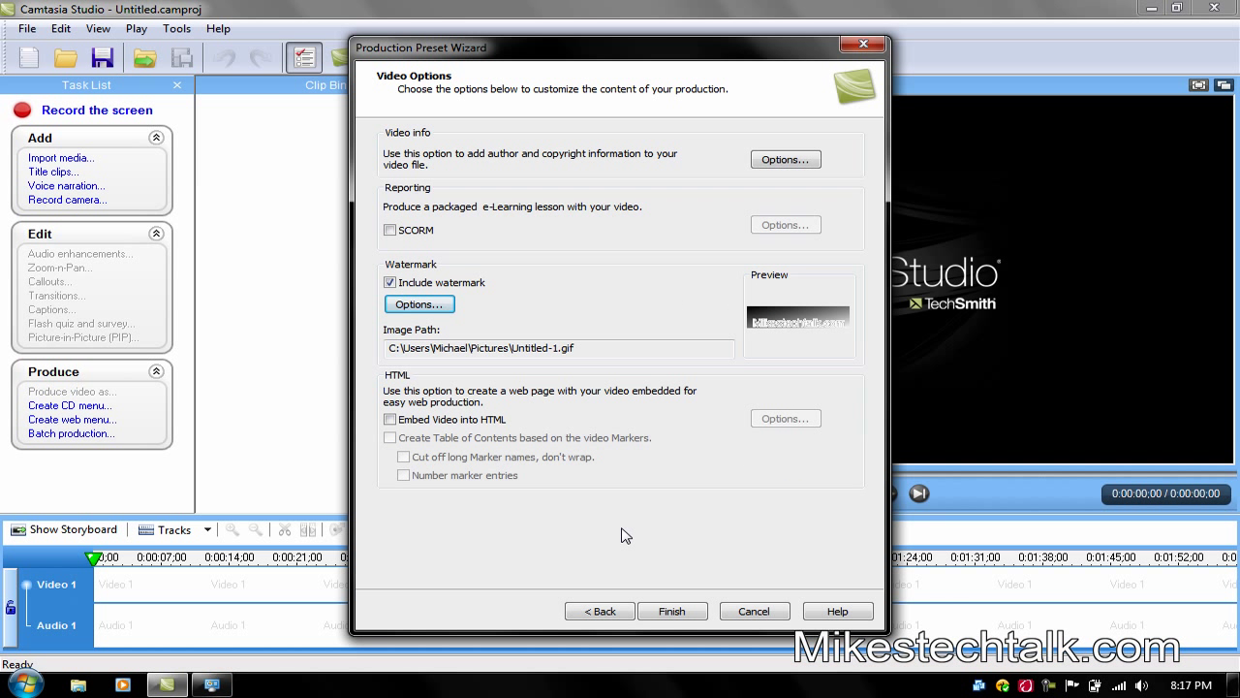
Step: Finish the Youtube HD2 preset, close the preset manager, and advance the batch wizard
click(664, 612)
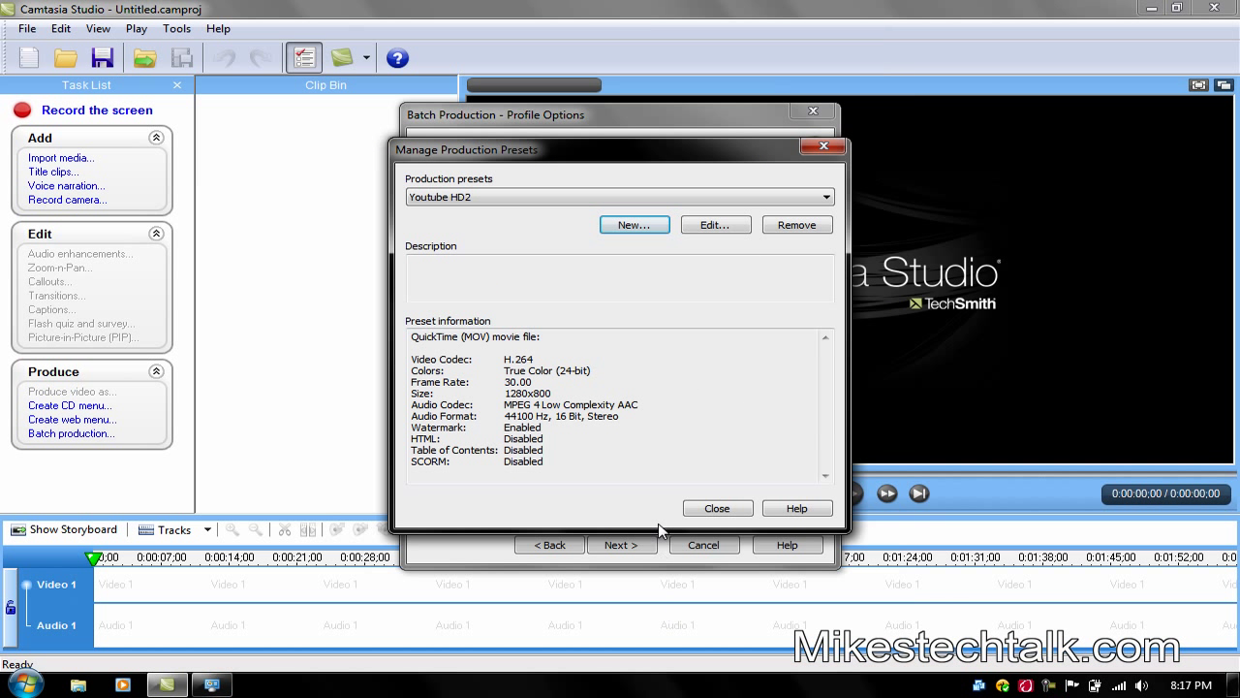
click(719, 512)
click(620, 544)
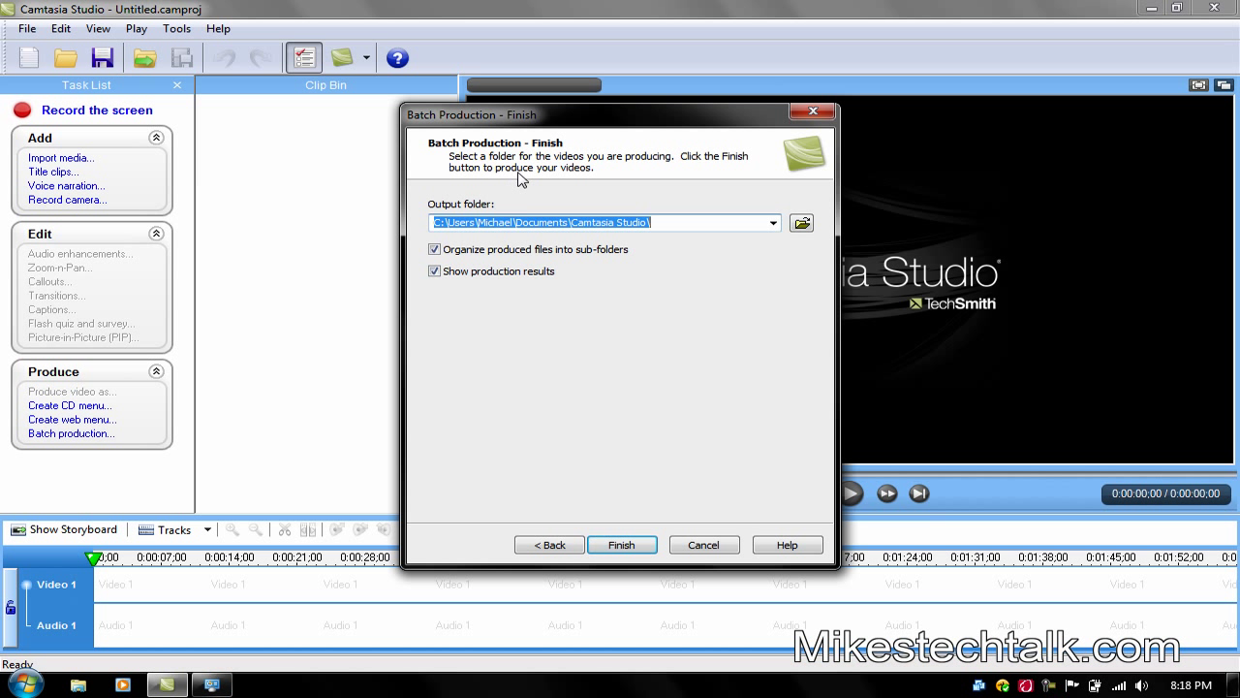
Step: Start rendering capture-1.camrec, cancel it, and close the Production Results window
click(628, 546)
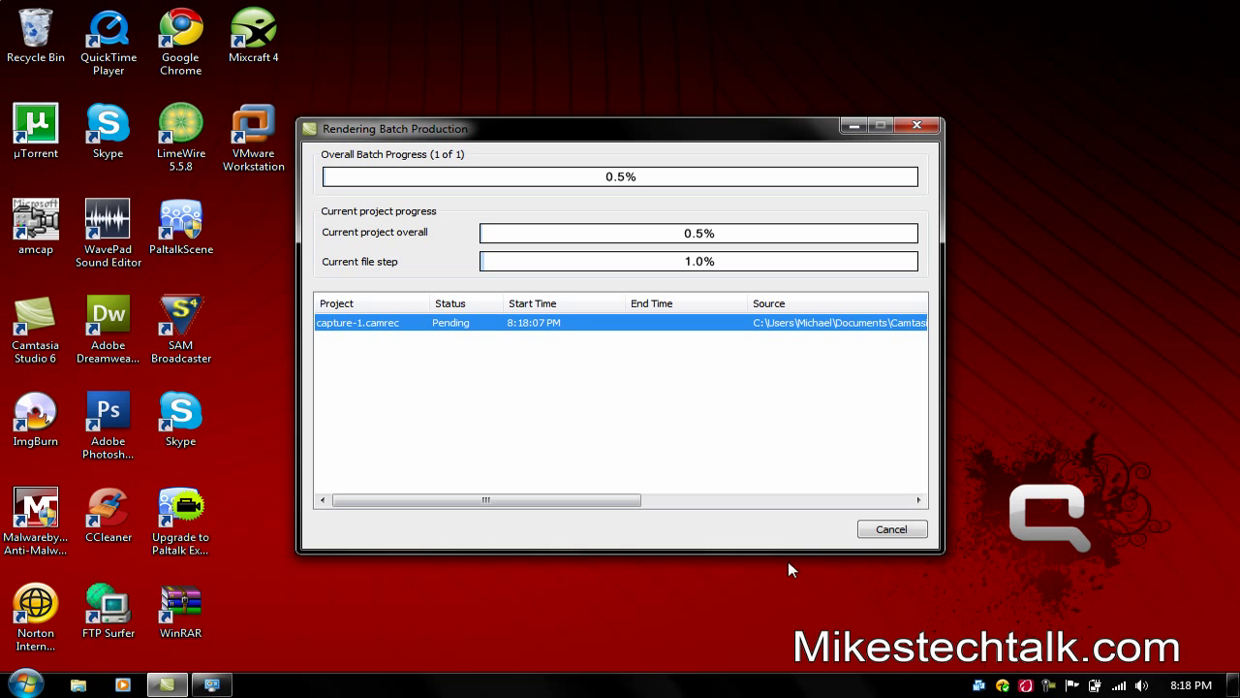
click(891, 529)
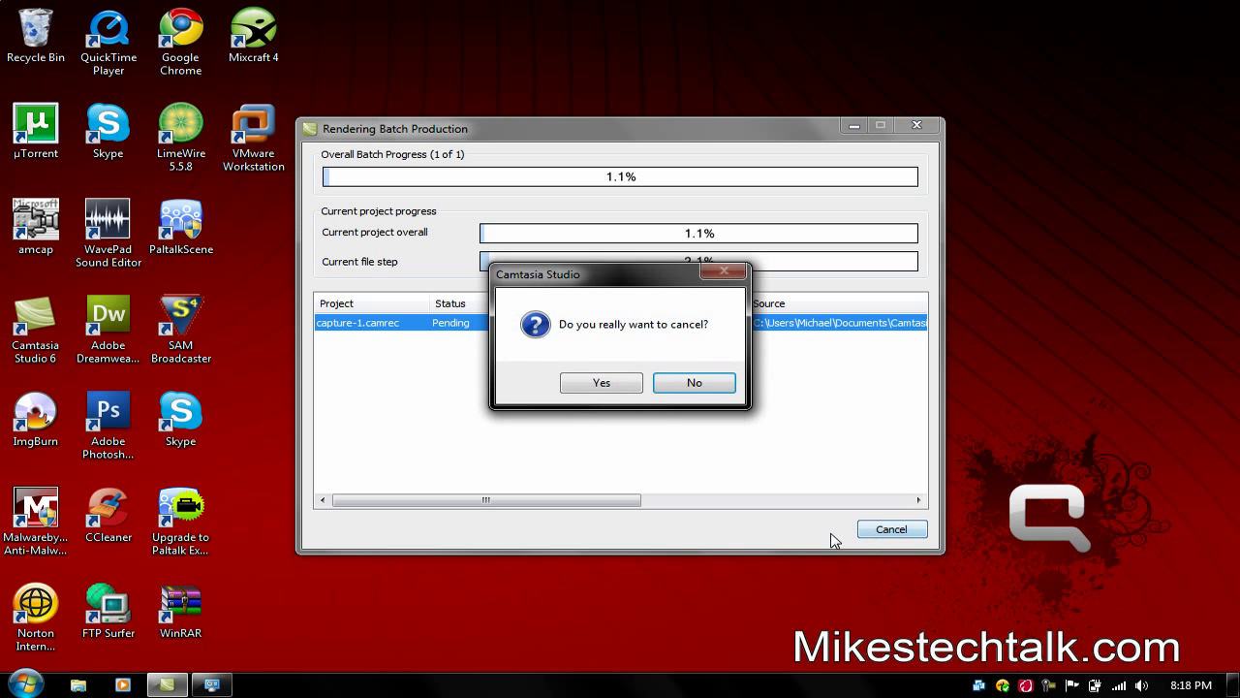
click(622, 386)
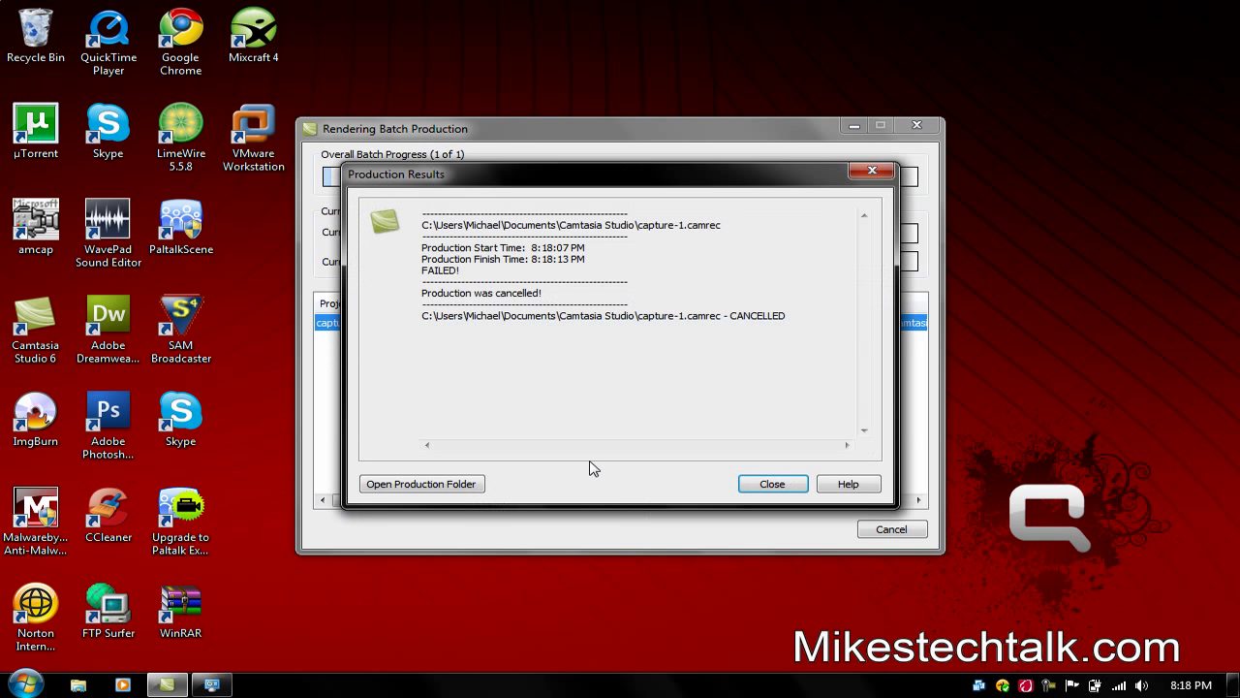
click(773, 484)
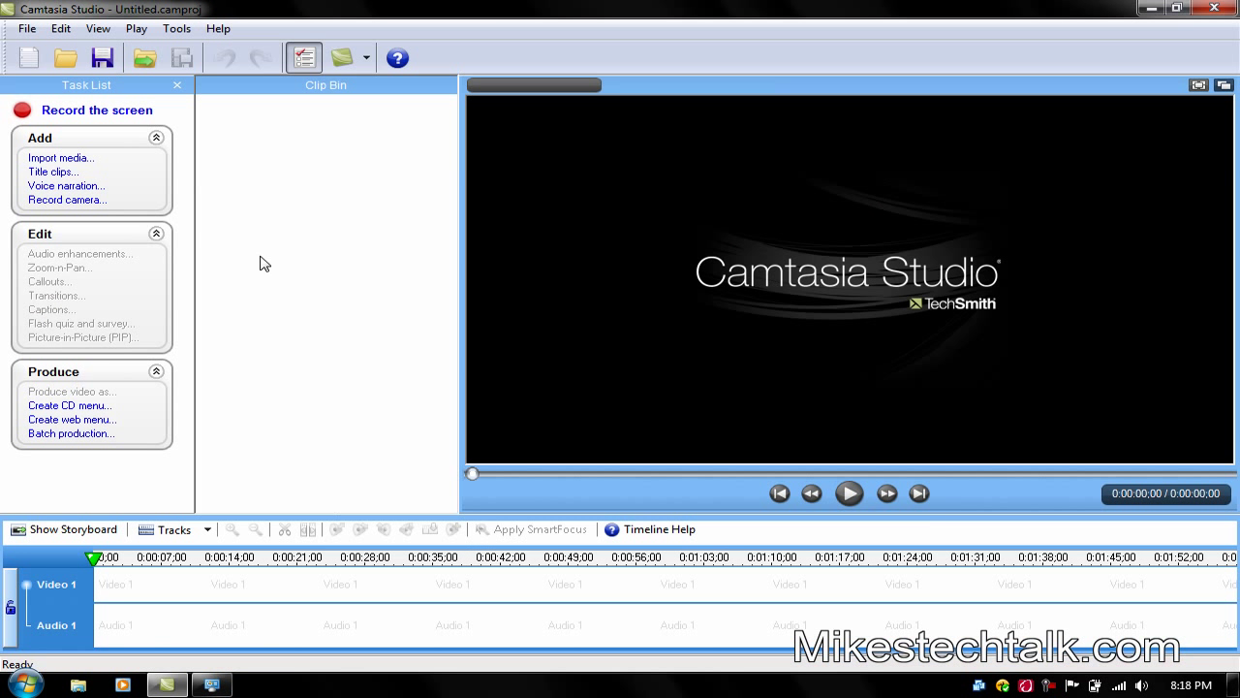
Step: Close Batch production, import the capture-1 recording and drag it onto the video track
click(83, 441)
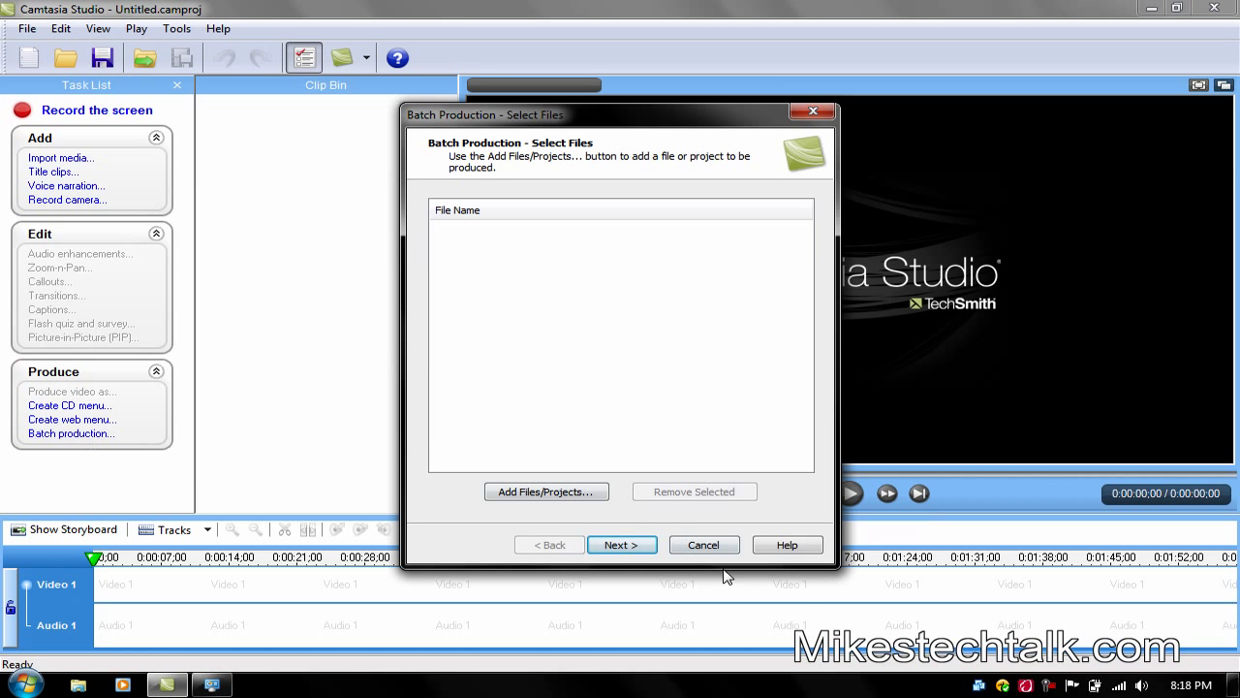
click(699, 538)
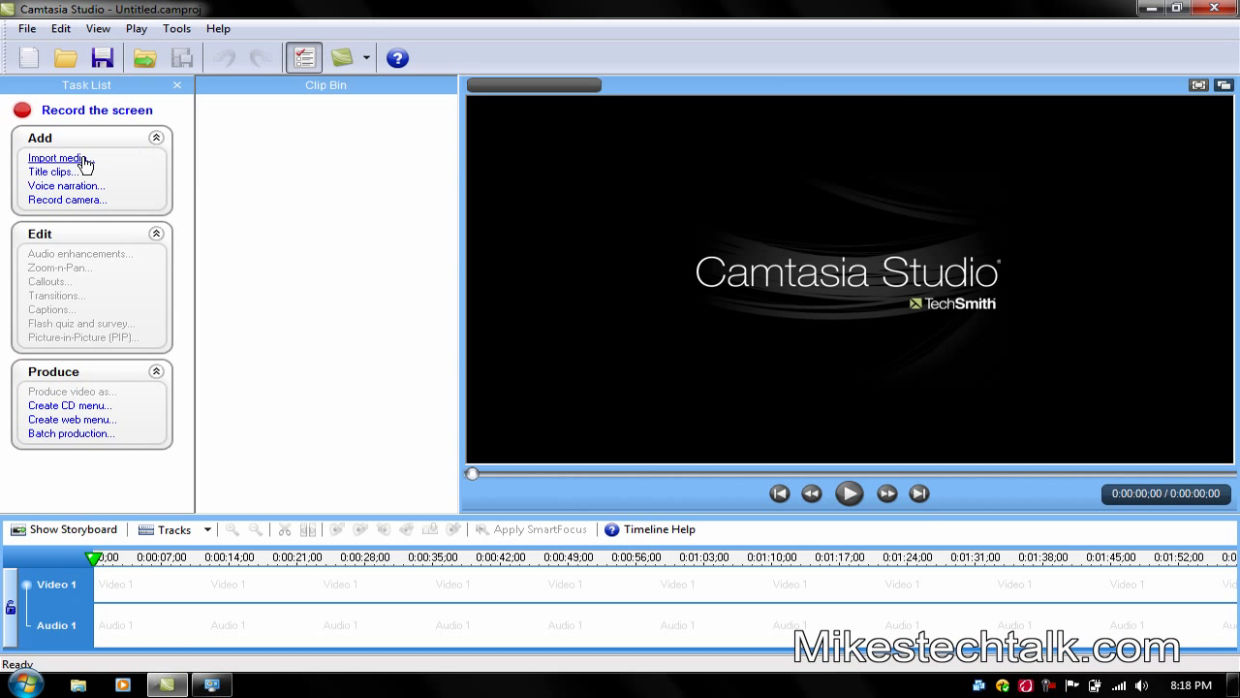
click(77, 160)
click(522, 345)
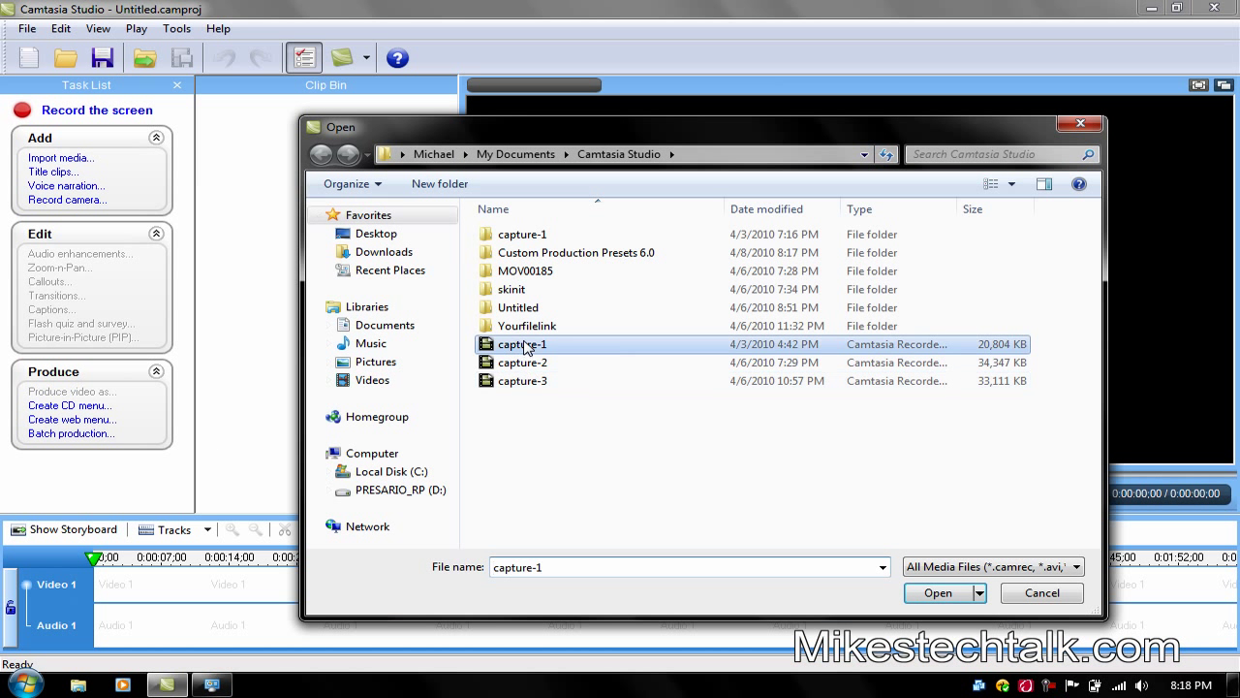
click(936, 593)
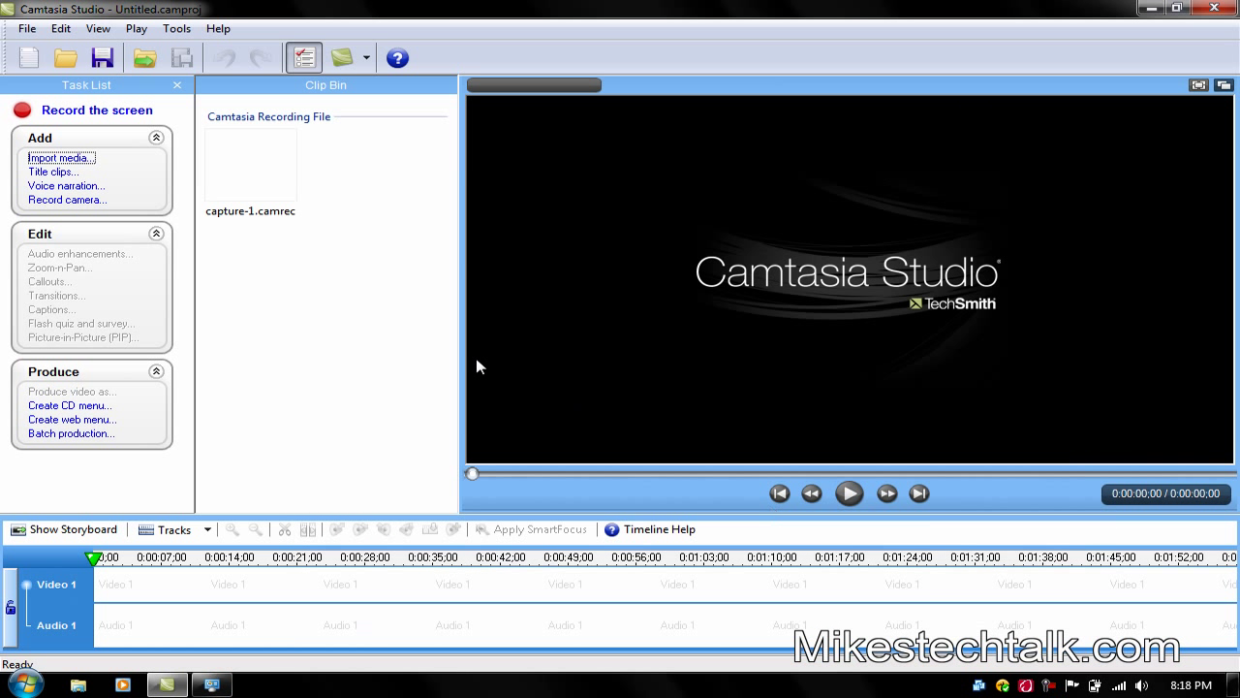
drag(264, 173, 103, 595)
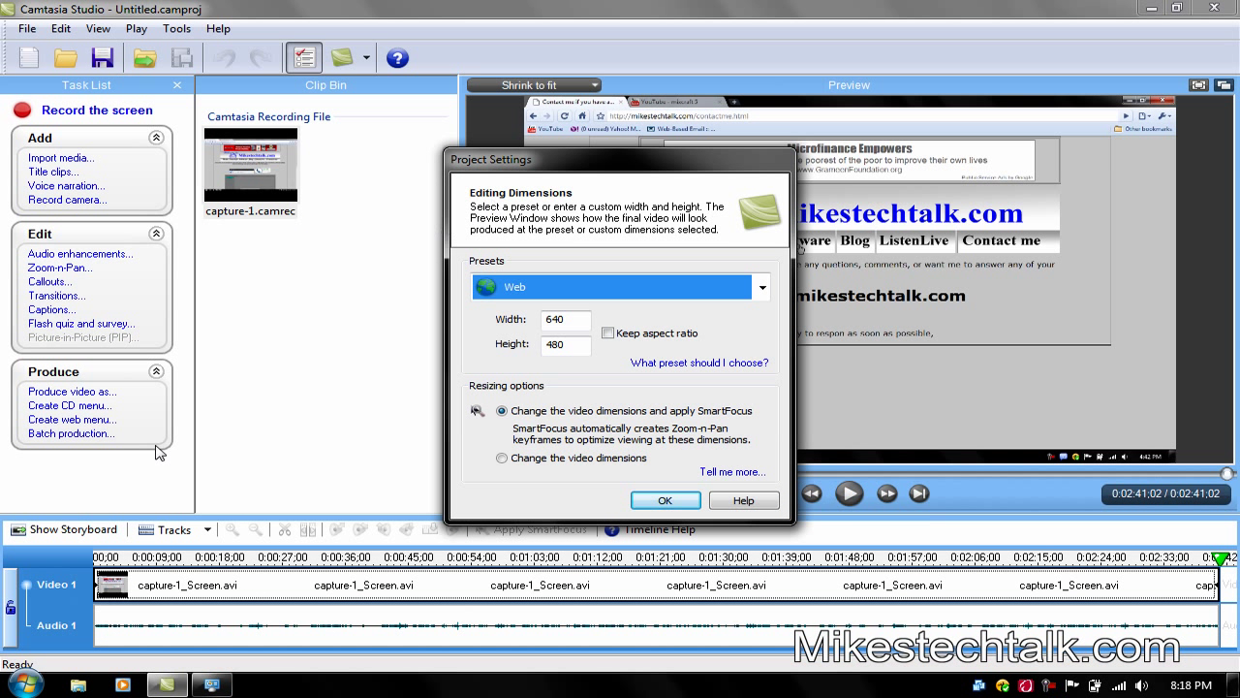
Step: Choose the Youtube HD2 preset for 1280x800 editing dimensions in Project Settings
click(764, 298)
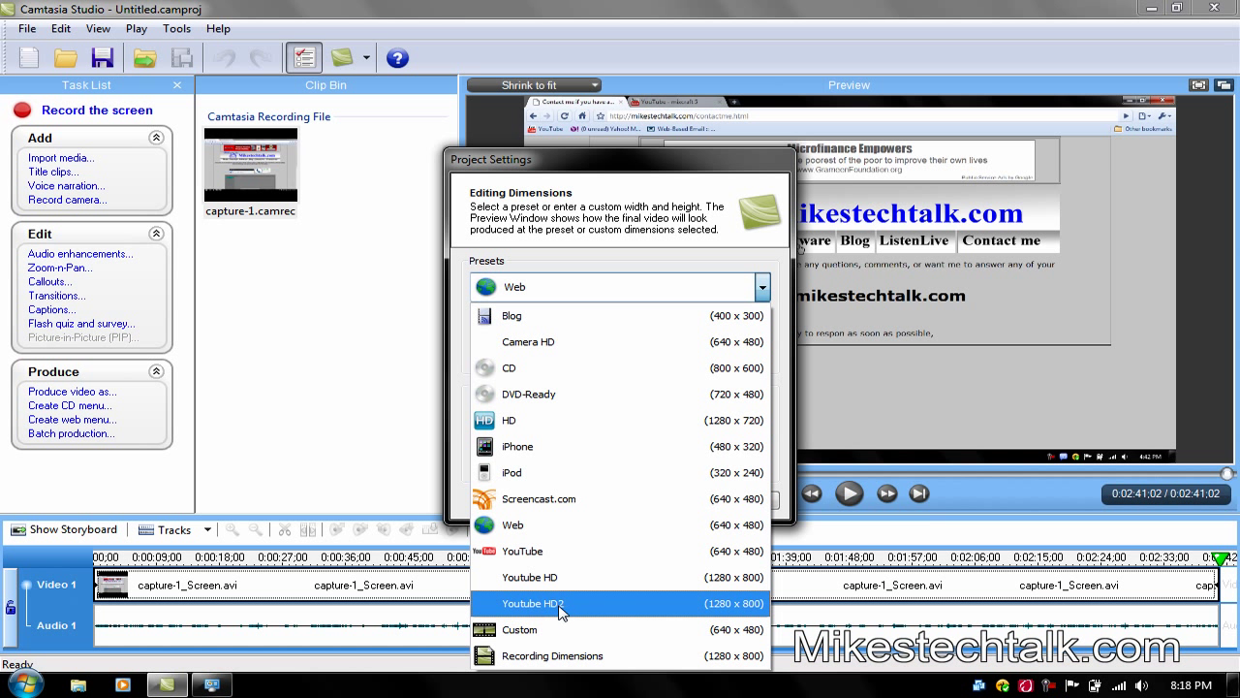
click(610, 607)
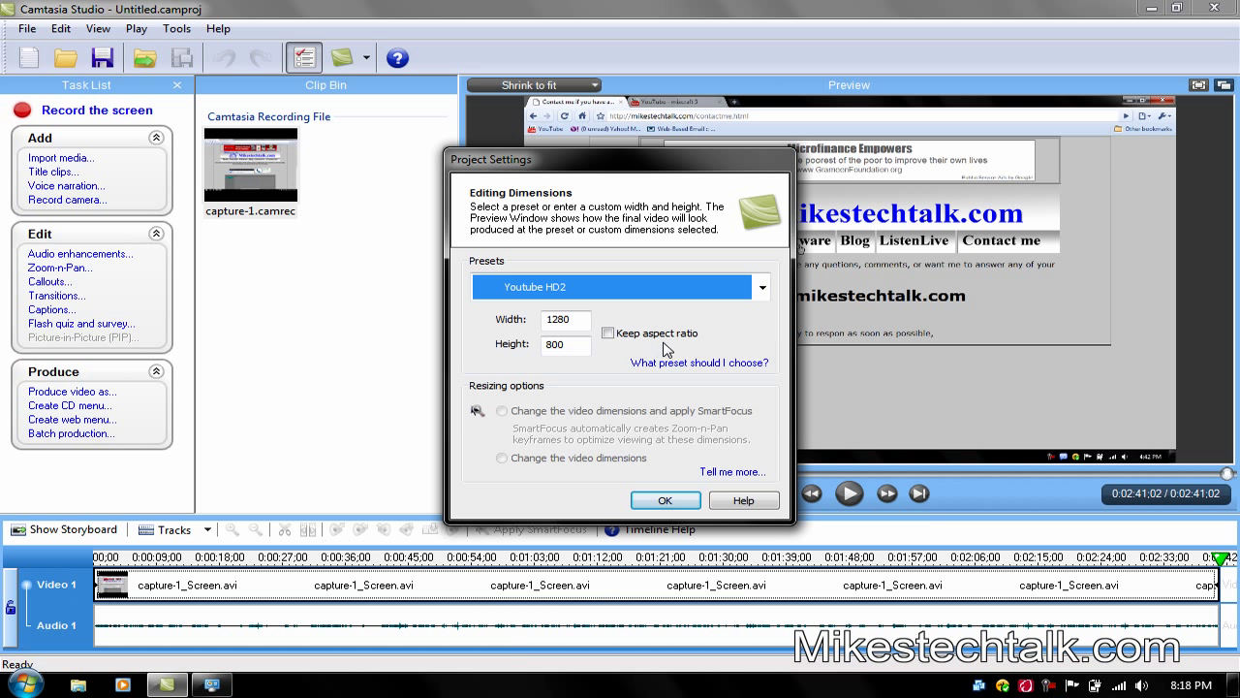
click(663, 501)
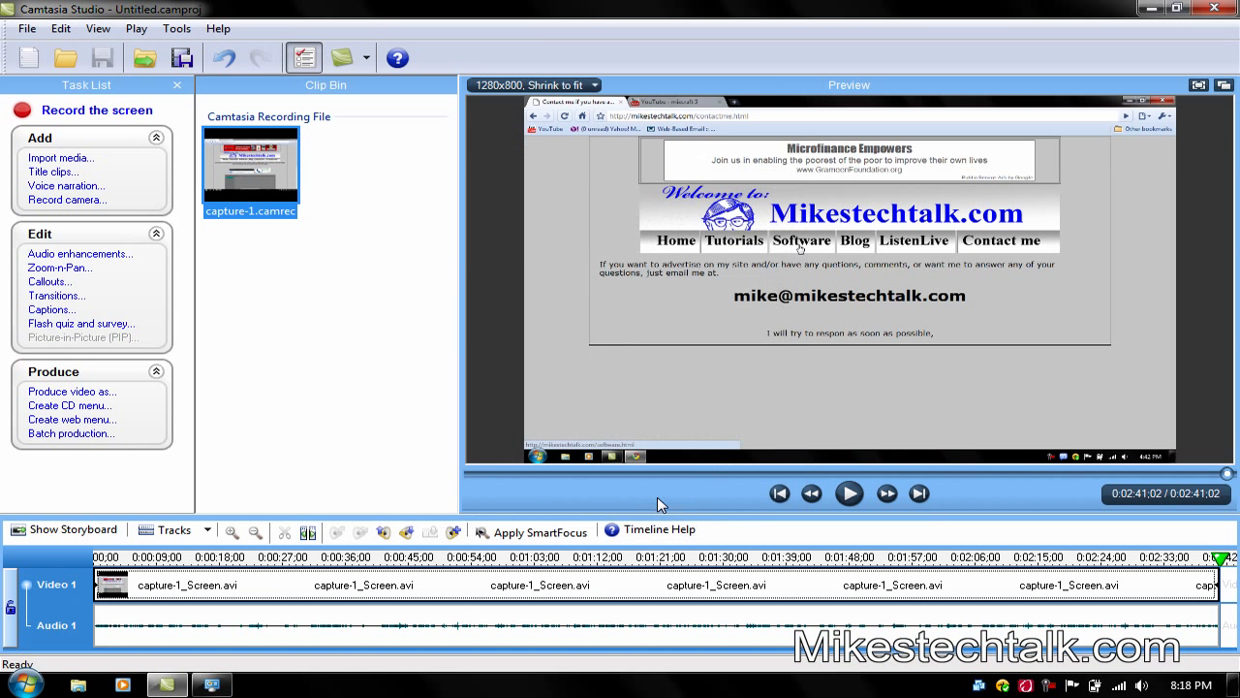
Step: Start Produce video with the Youtube HD2 preset and name the production HD3
click(92, 393)
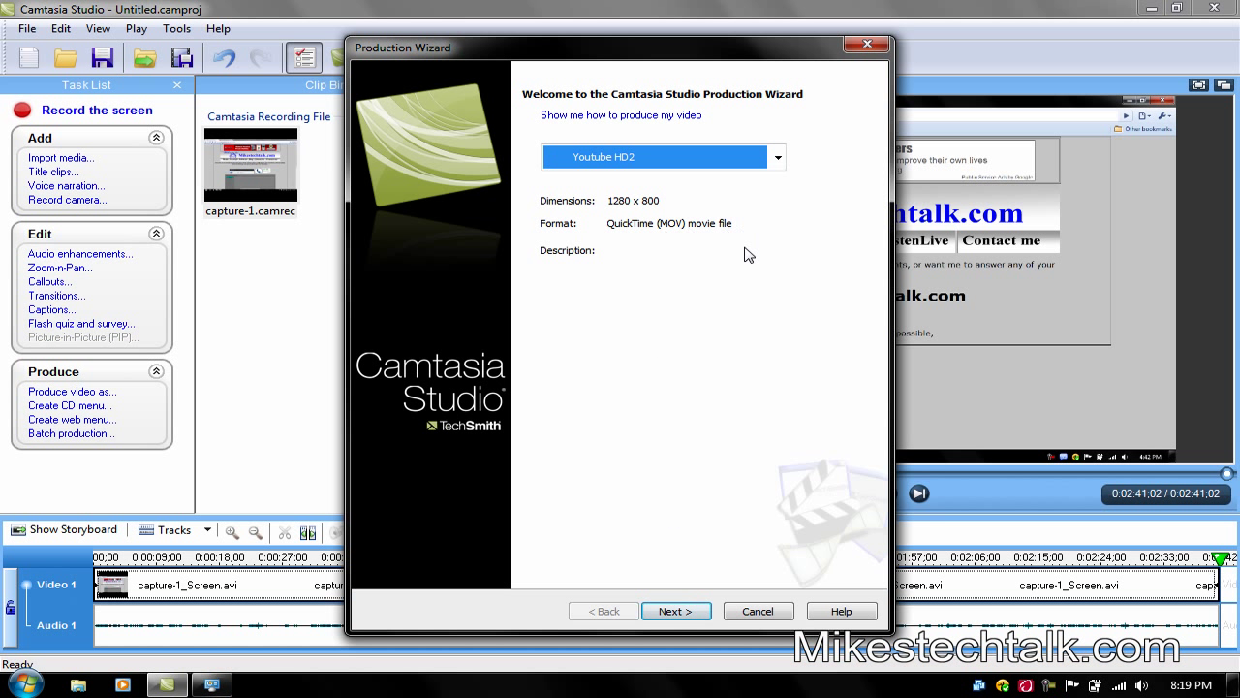
click(663, 619)
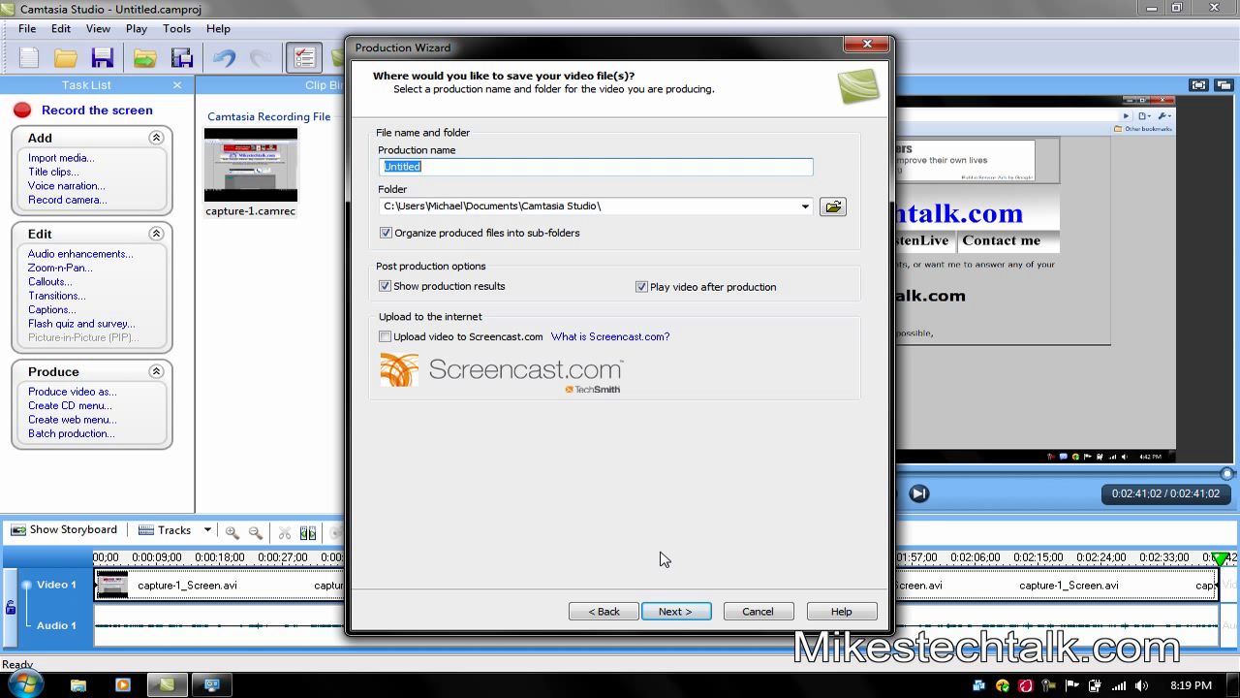
text(HD3)
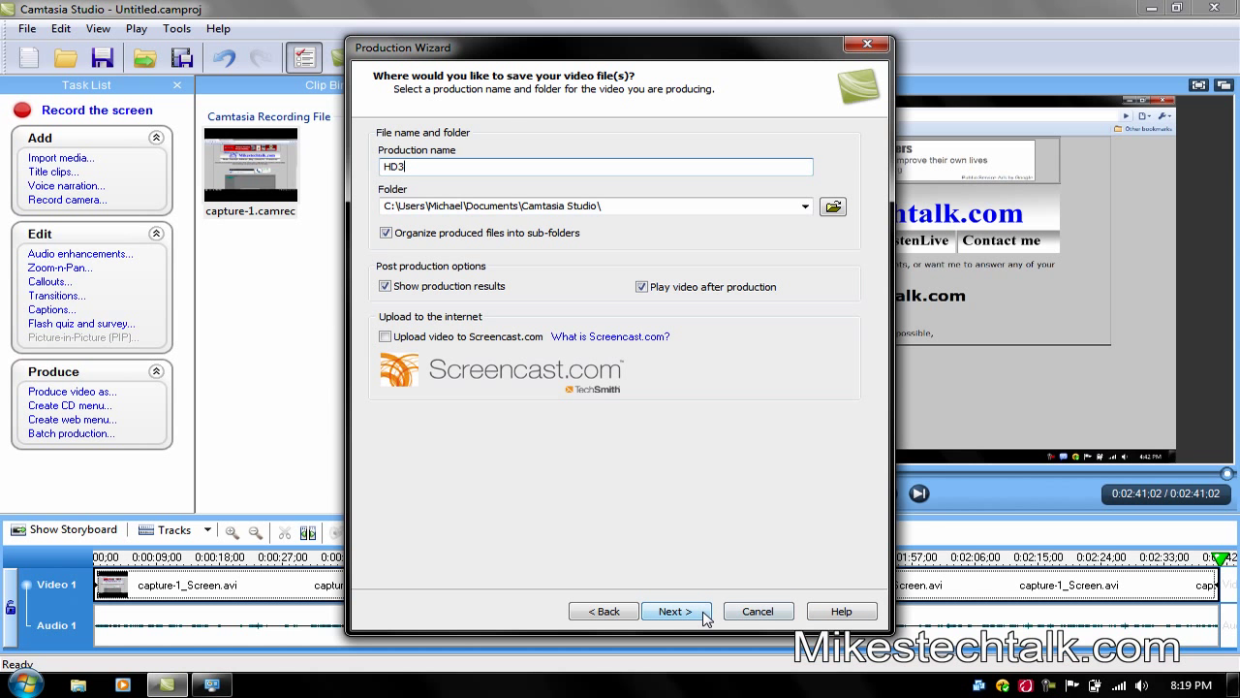
click(701, 617)
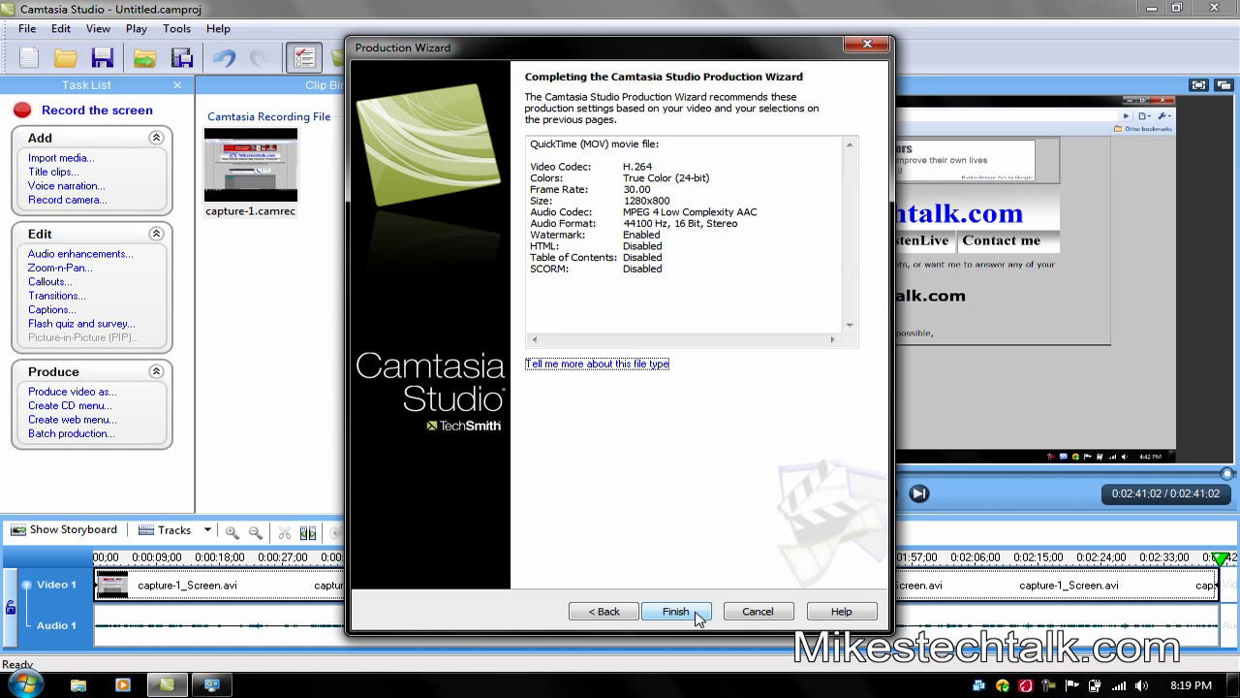
Step: Finish the Production Wizard to start rendering the HD3 video
click(696, 612)
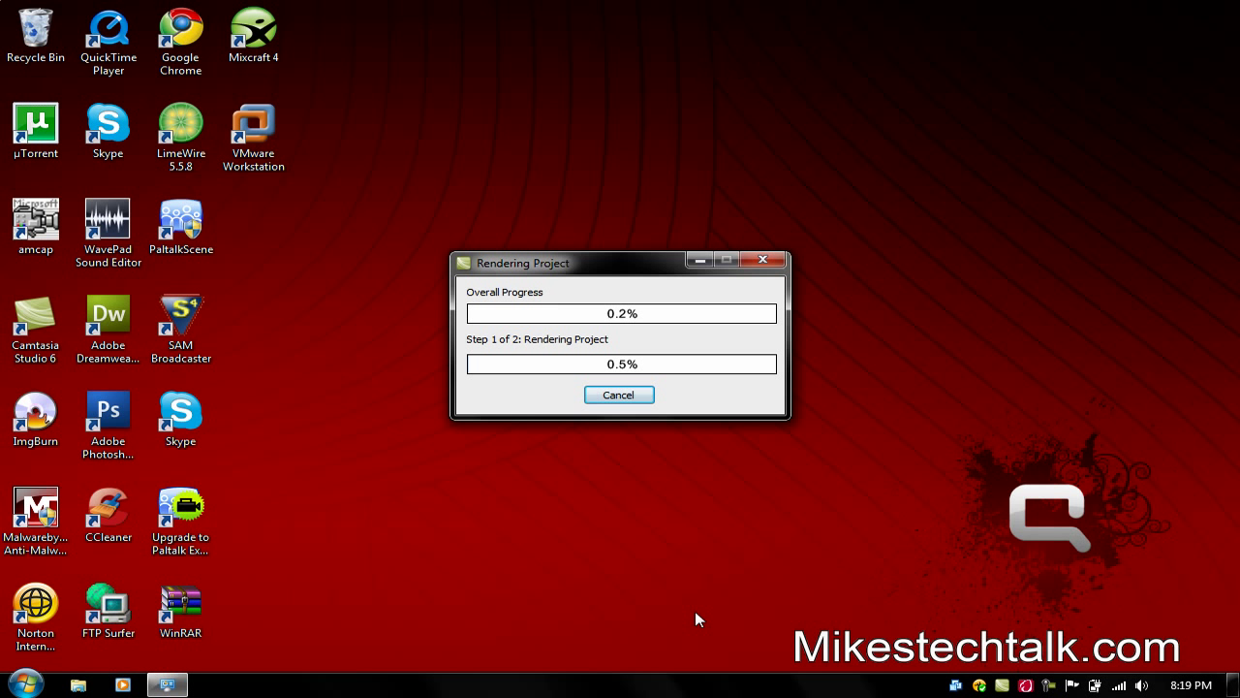